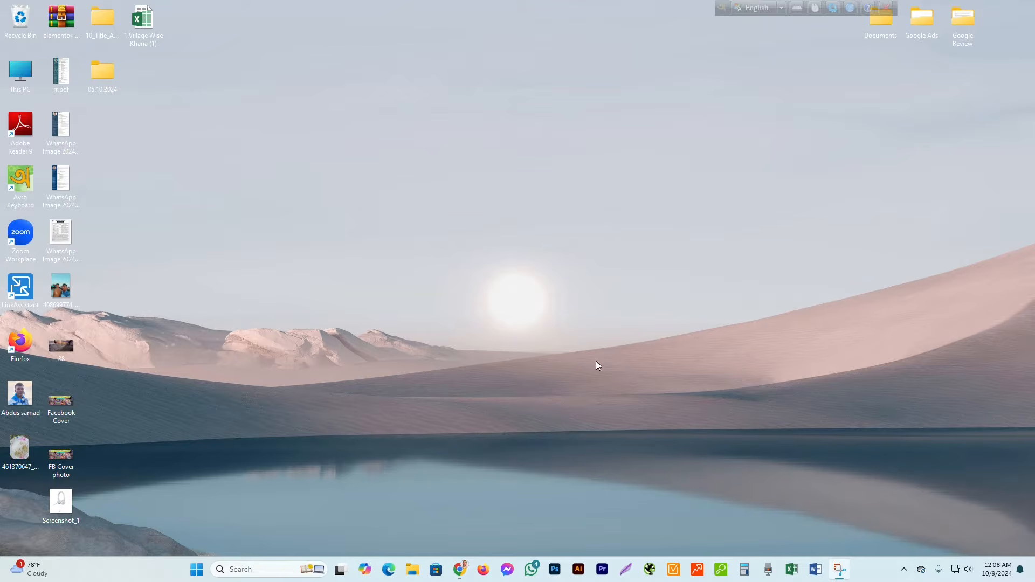
# In Chrome, search Google for "office deployment tool" and open Microsoft's official Office Deployment Tool download page
pyautogui.click(461, 570)
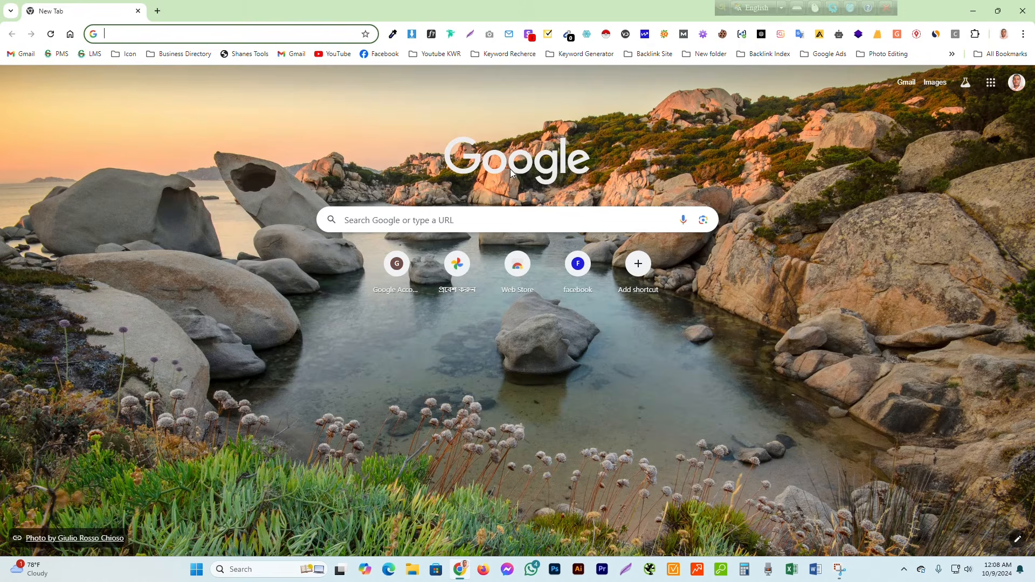
pyautogui.write('office customization tool')
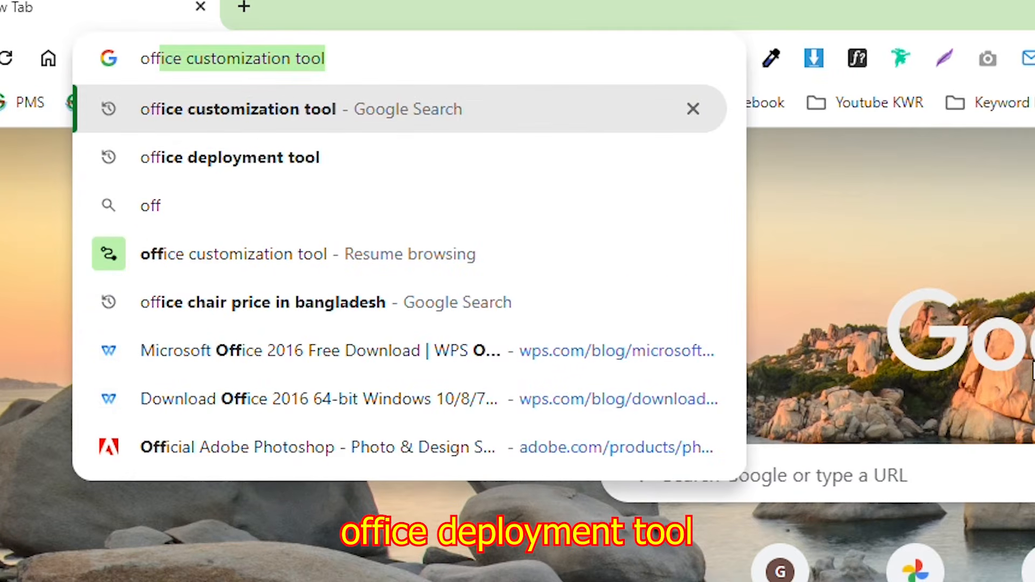
pyautogui.click(348, 168)
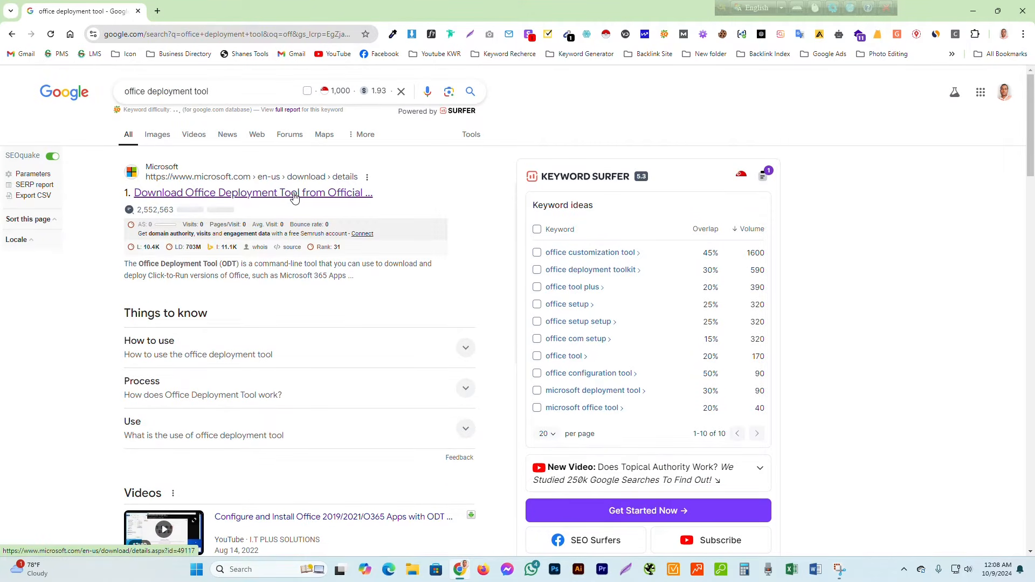
pyautogui.click(274, 195)
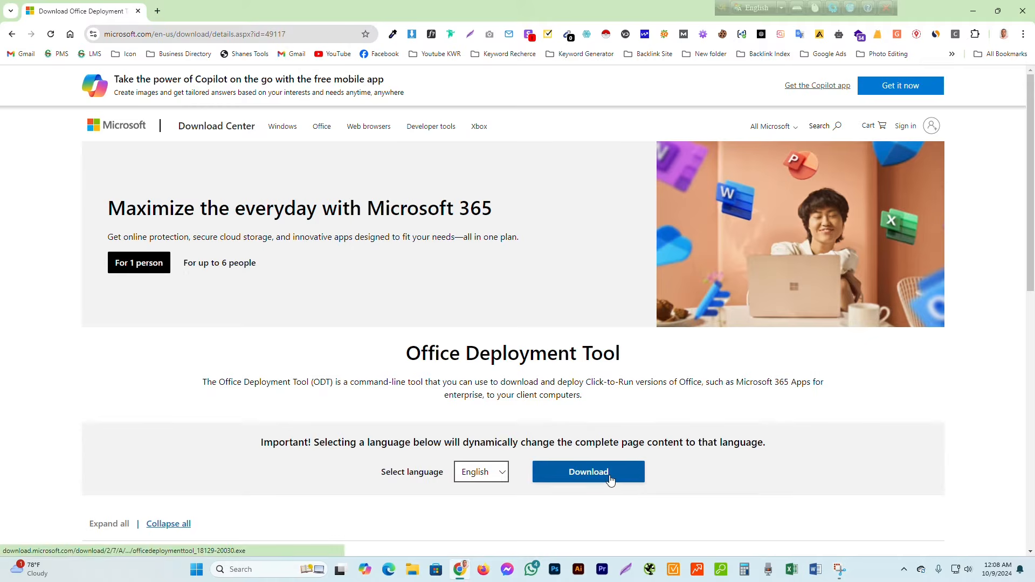
# Download the English version of the Office Deployment Tool
pyautogui.click(611, 480)
pyautogui.scroll(-2, 788, 383)
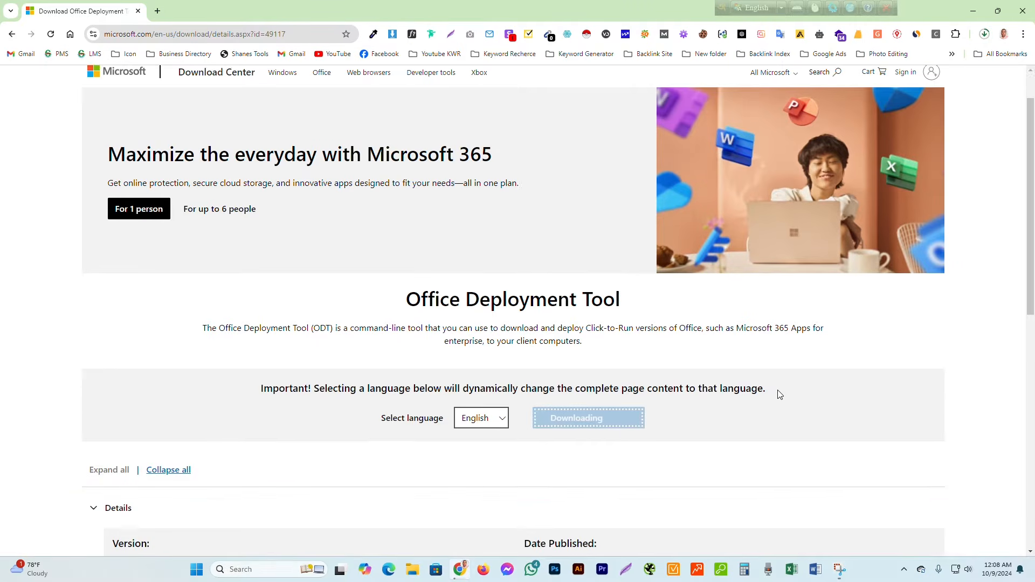
pyautogui.scroll(-6, 787, 383)
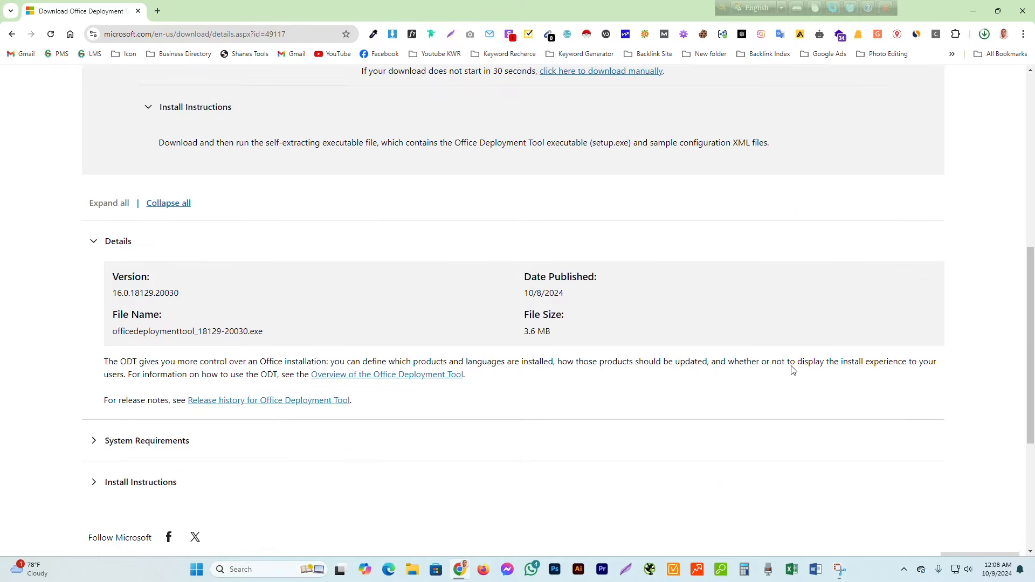
pyautogui.scroll(3, 793, 371)
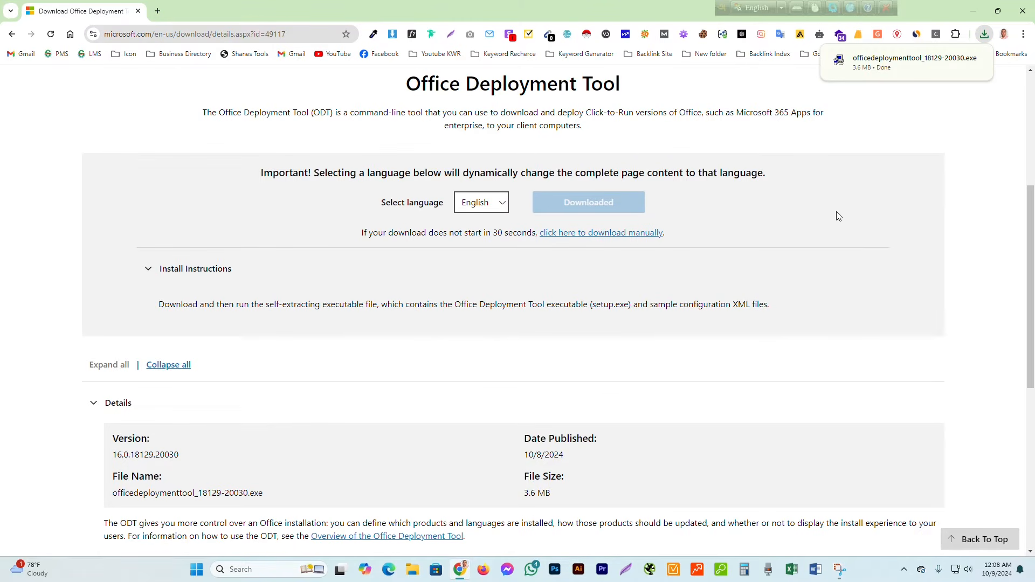
pyautogui.moveTo(873, 71)
# Search for "office customization tool" and open Microsoft's Office Customization Tool deployment settings page
pyautogui.click(287, 36)
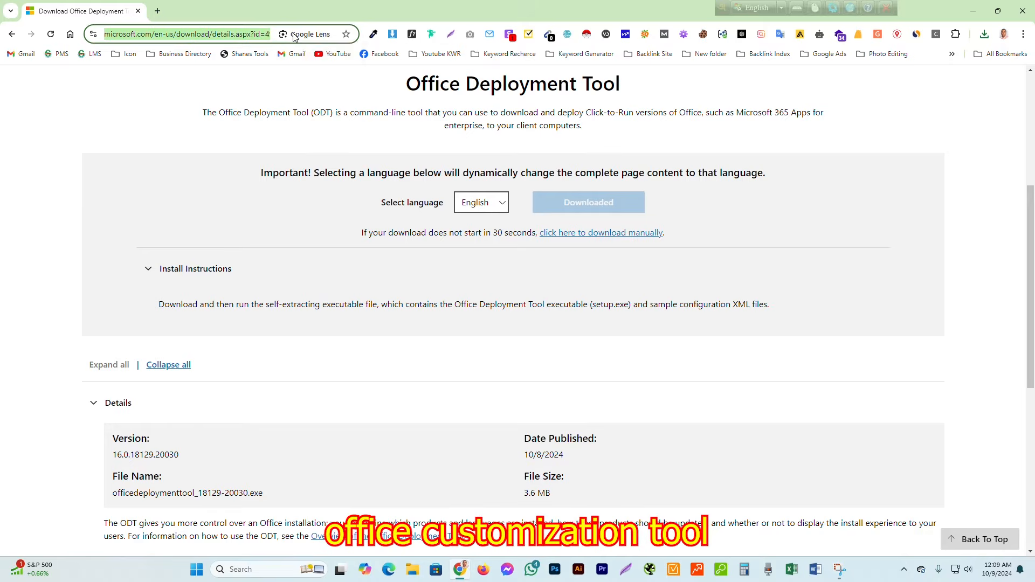
pyautogui.write('off')
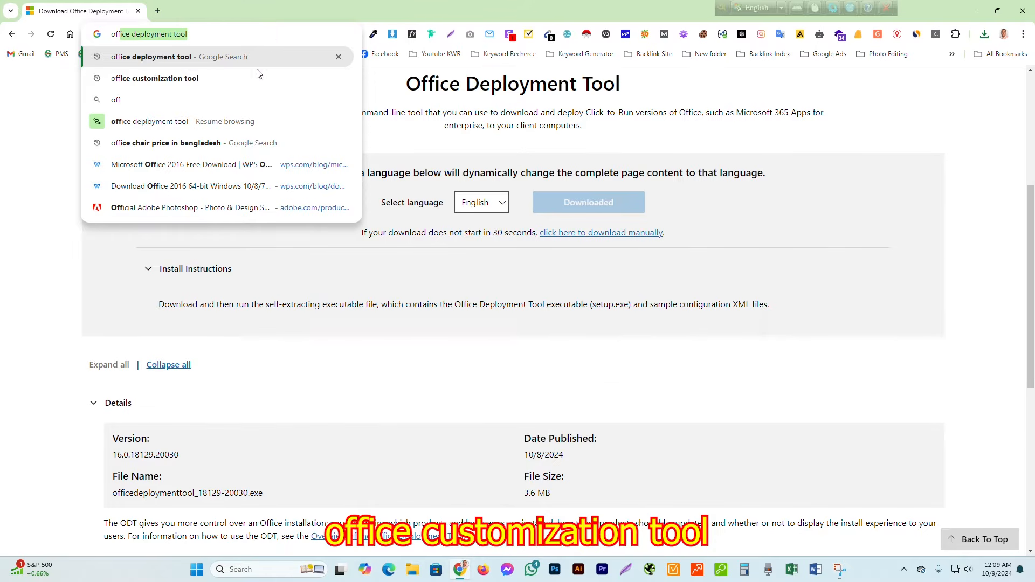
pyautogui.click(173, 79)
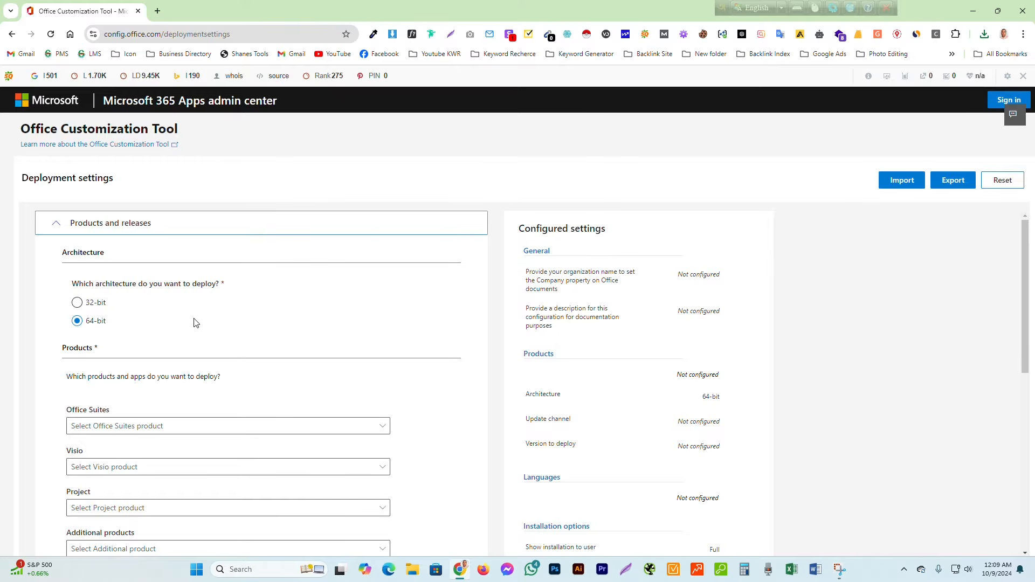
# Check the computer's system type in the properties of This PC to learn whether the operating system is 32-bit or 64-bit
pyautogui.click(970, 10)
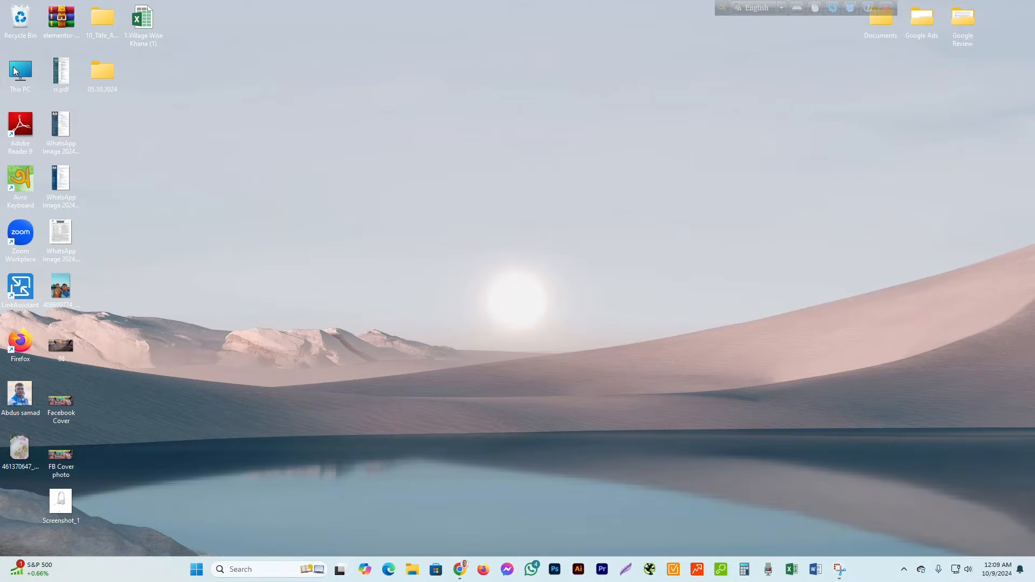
pyautogui.rightClick(15, 71)
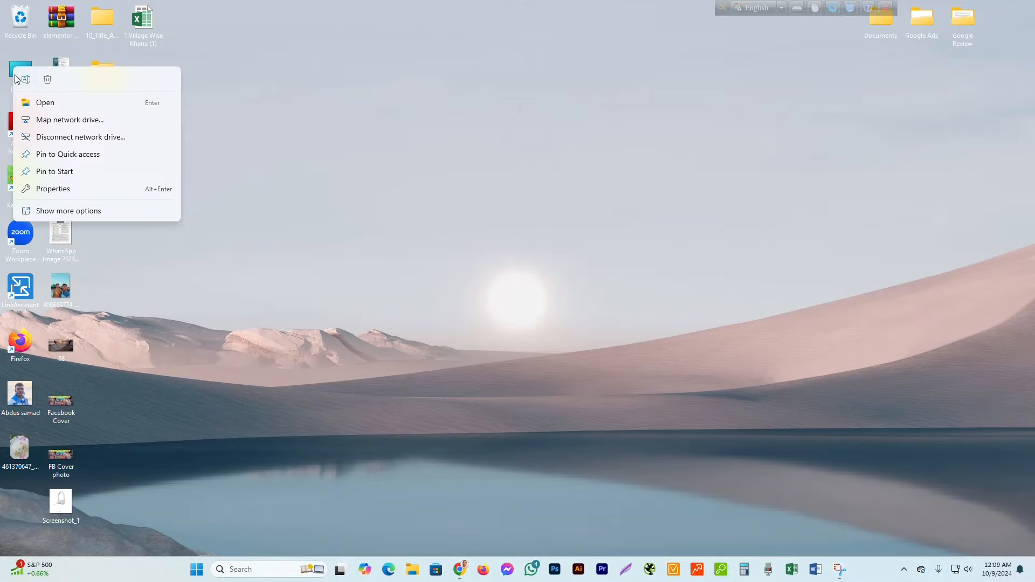
pyautogui.click(56, 190)
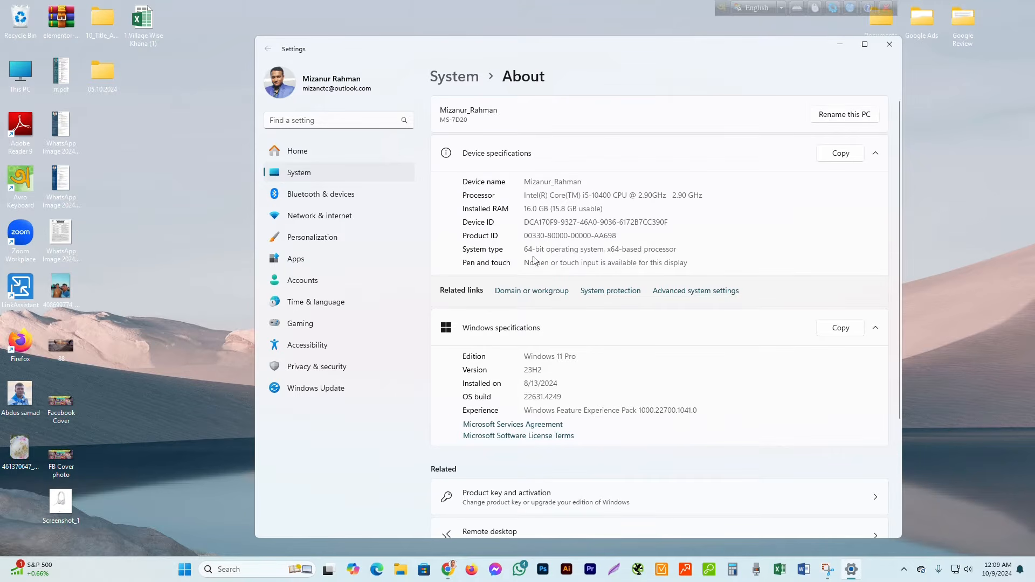
pyautogui.moveTo(526, 249); pyautogui.dragTo(609, 248)
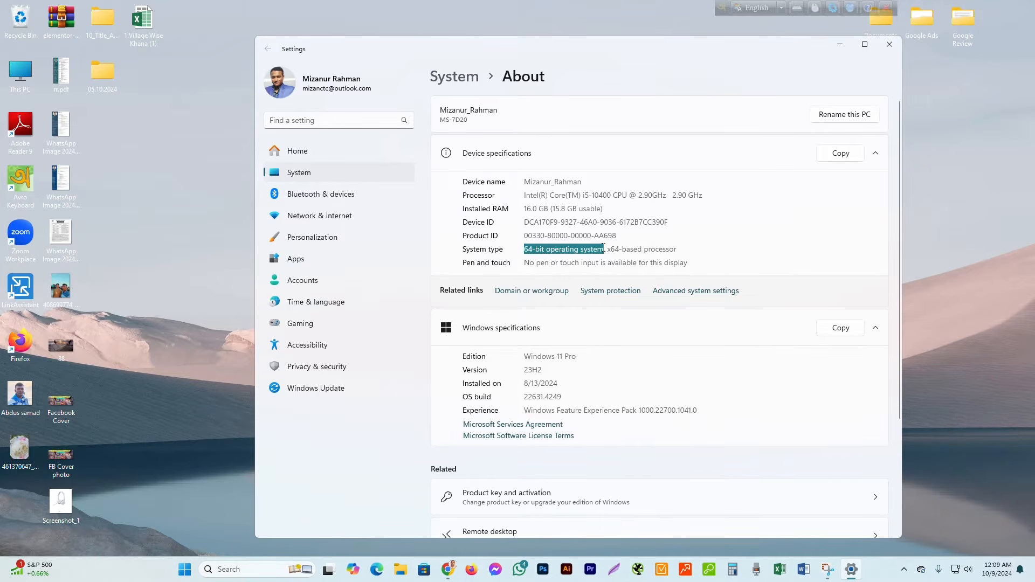
pyautogui.click(541, 250)
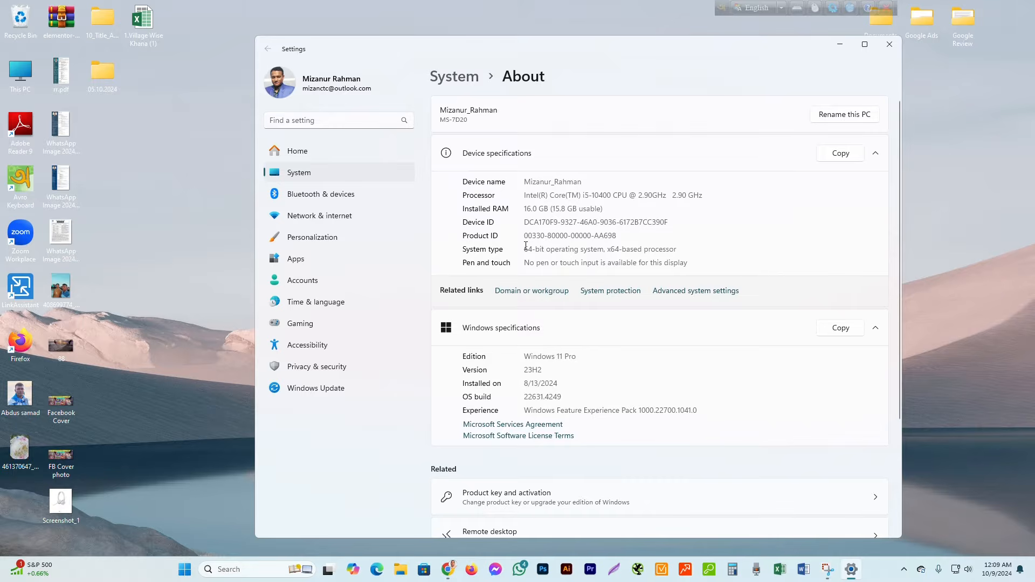
pyautogui.moveTo(525, 249); pyautogui.dragTo(604, 249)
pyautogui.click(889, 45)
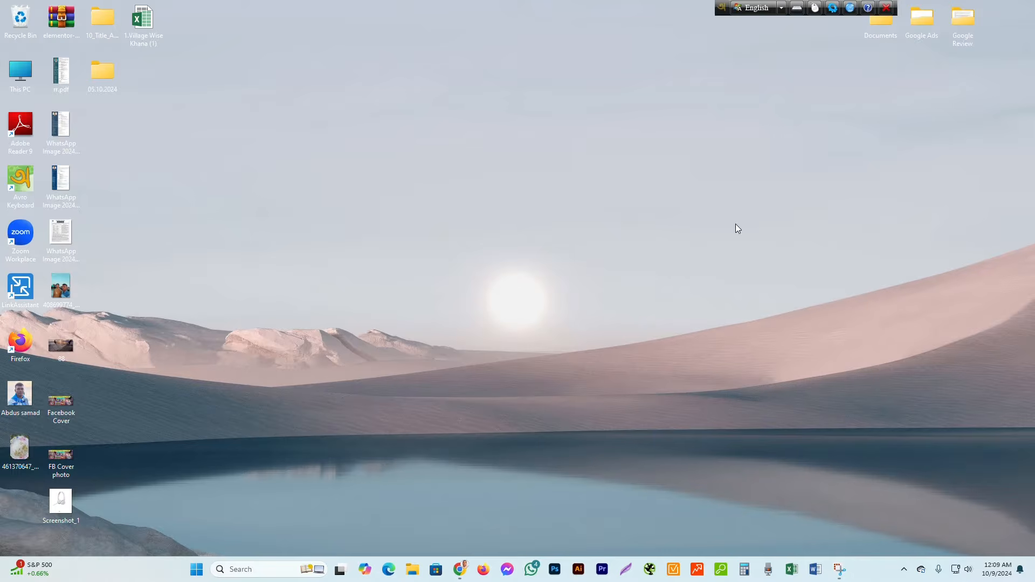
# Back in Chrome, choose Office Professional Plus 2019 - Volume License as the Office suite to deploy
pyautogui.click(462, 572)
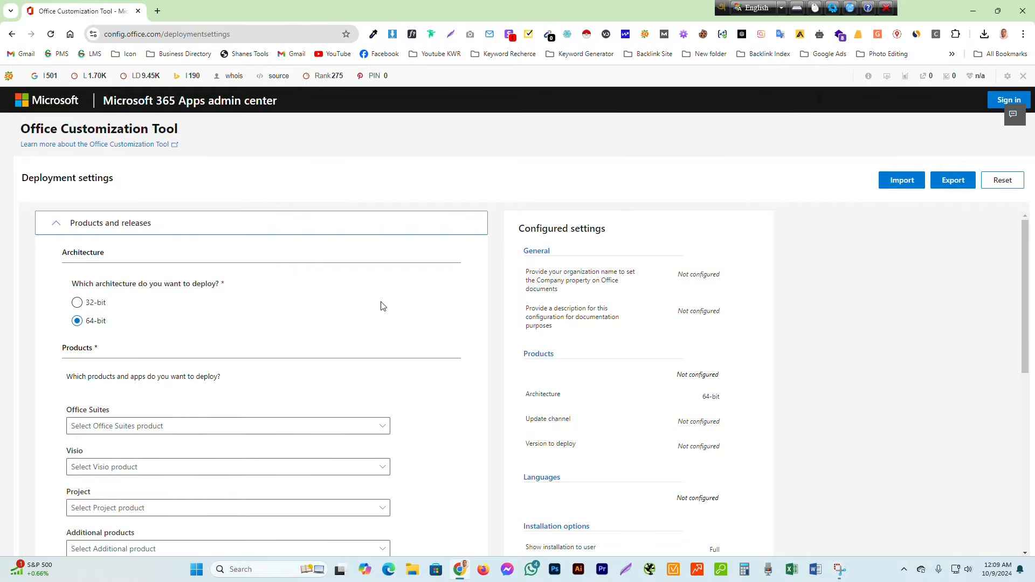
pyautogui.scroll(-2, 382, 307)
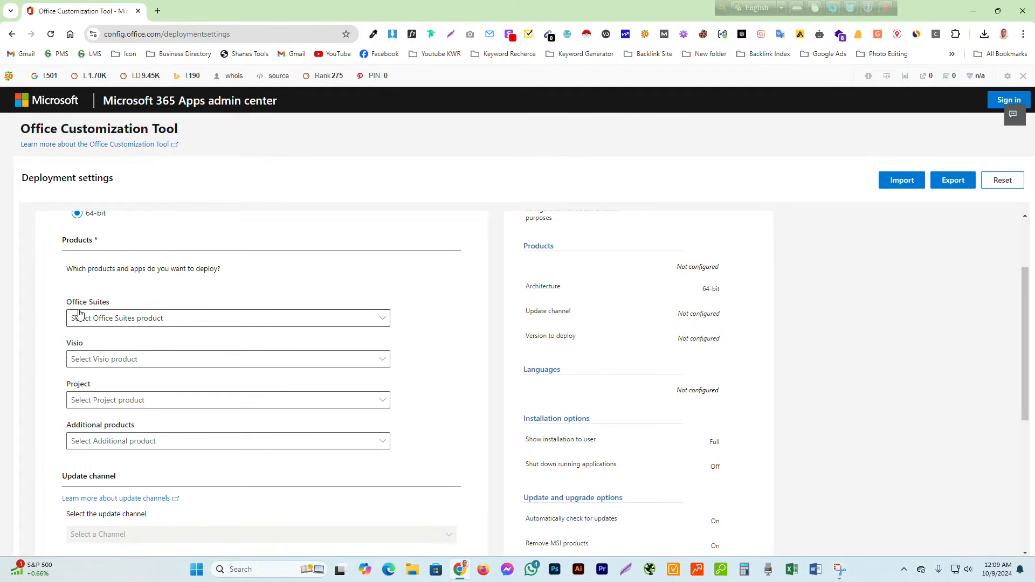
pyautogui.click(98, 319)
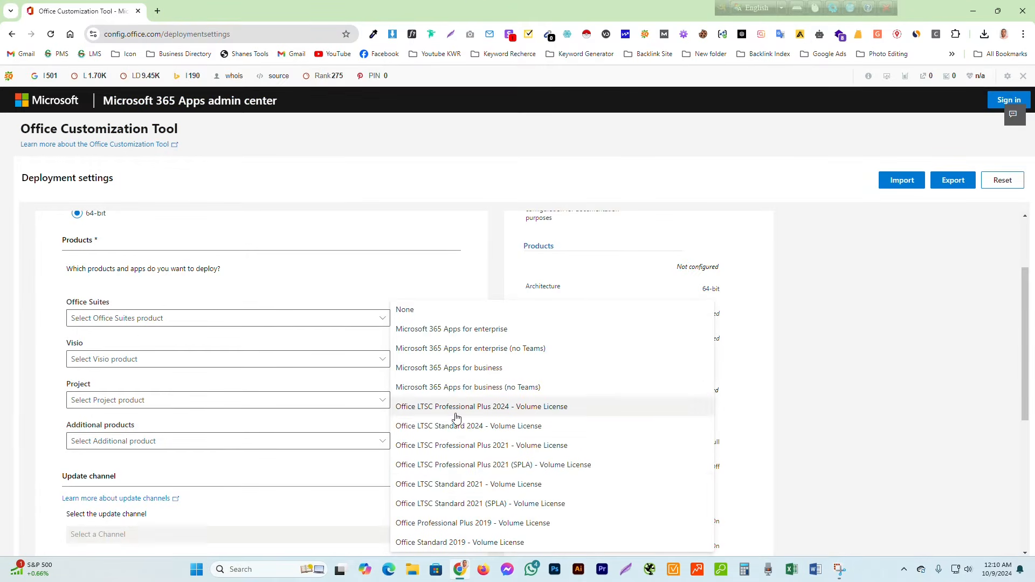
pyautogui.click(489, 530)
pyautogui.scroll(-2, 450, 362)
pyautogui.scroll(-4, 452, 351)
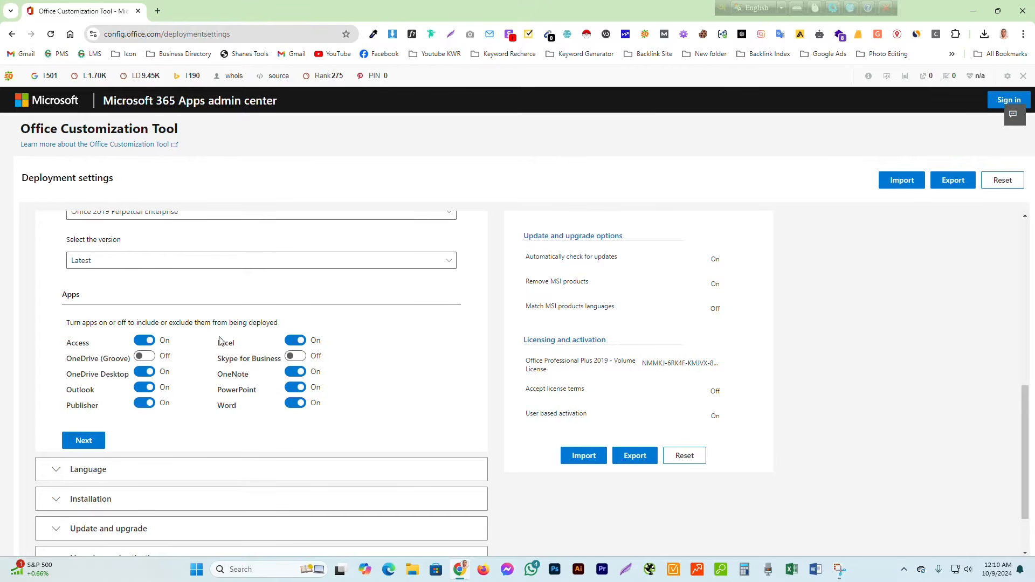
# Exclude Publisher, Outlook and OneDrive Desktop from the deployed apps and continue to the language settings
pyautogui.click(143, 405)
pyautogui.click(144, 389)
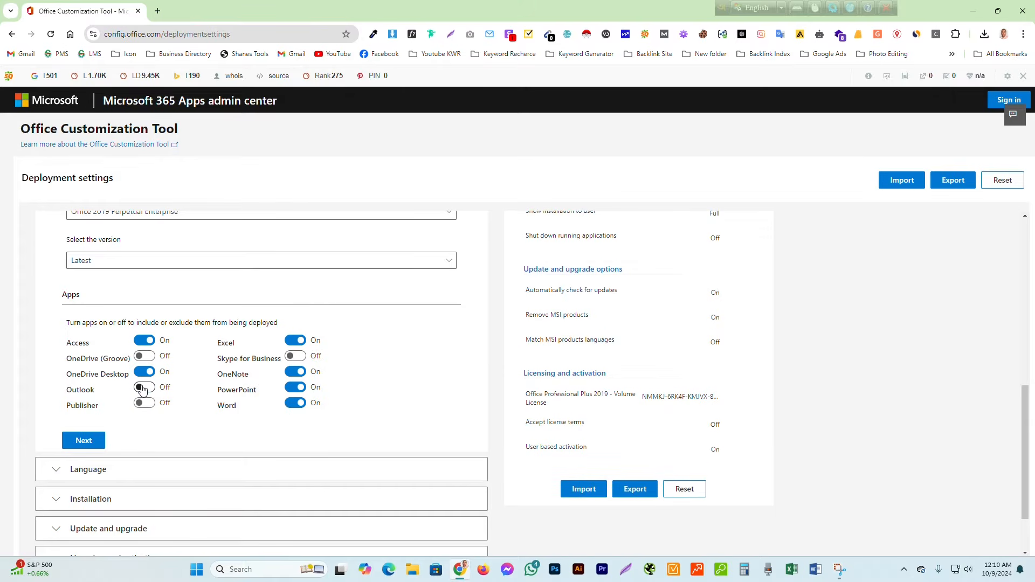
pyautogui.click(144, 373)
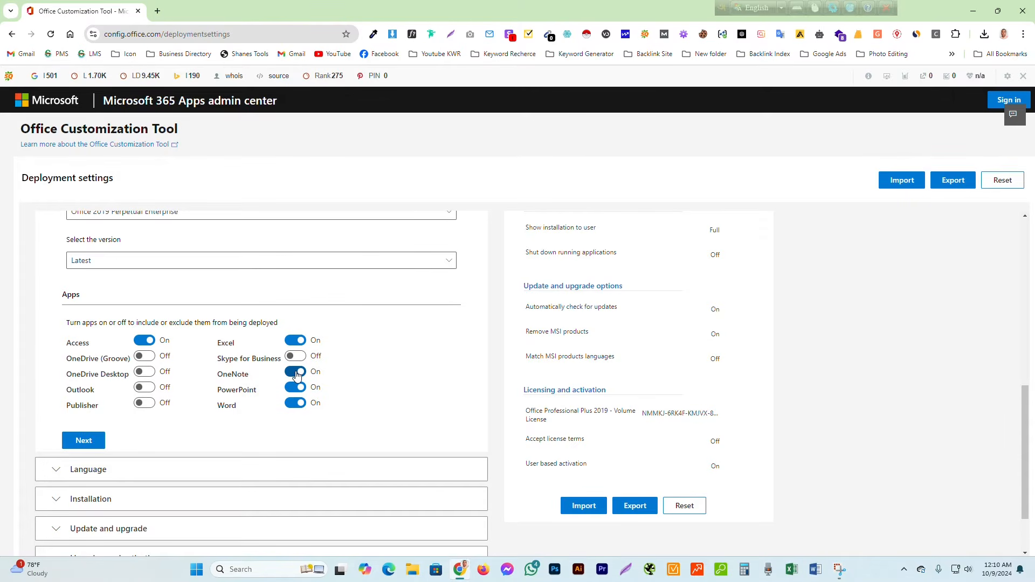
pyautogui.click(100, 439)
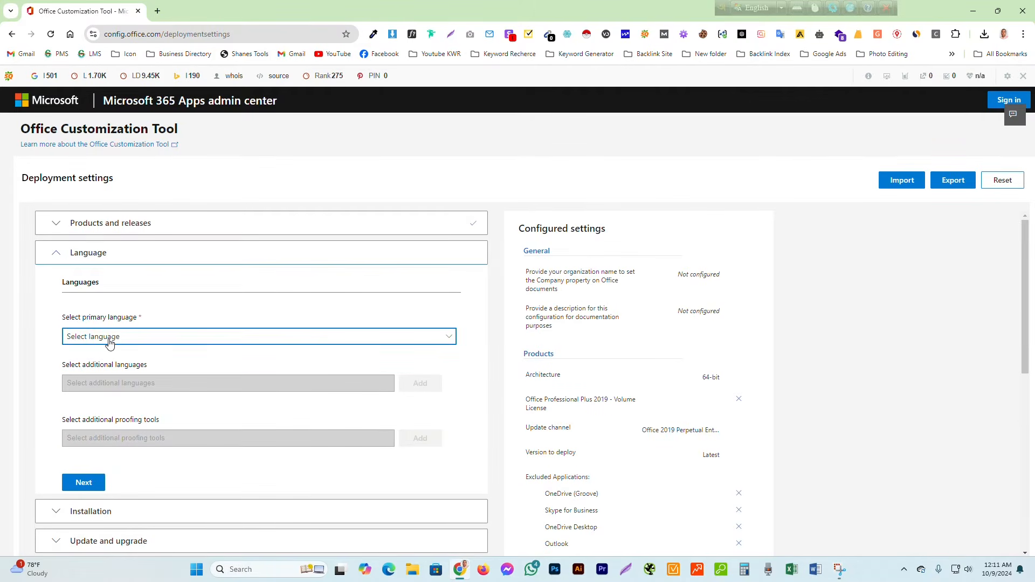
# Set the primary language to English (United States) and continue to the installation options
pyautogui.click(108, 338)
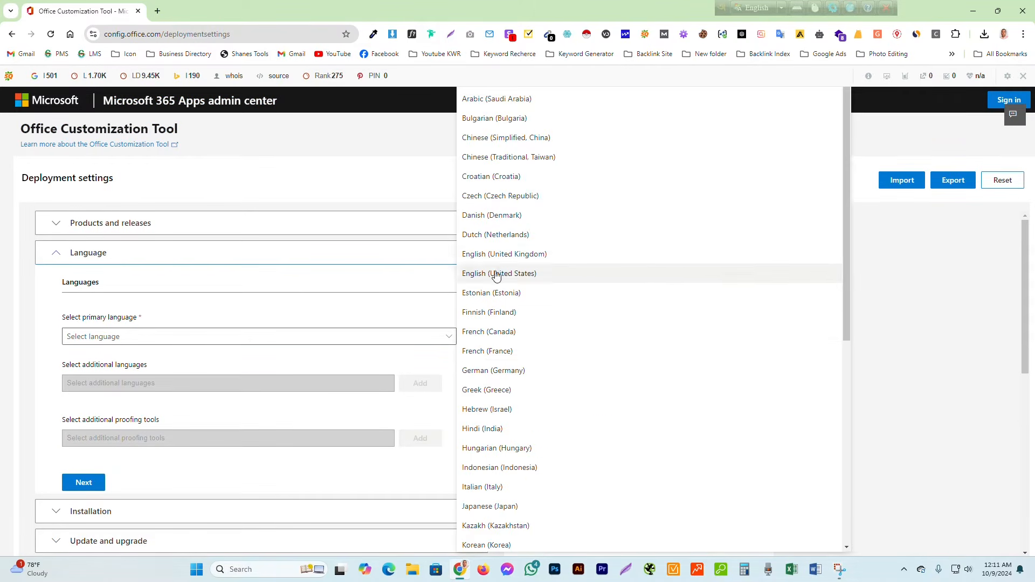
pyautogui.click(522, 275)
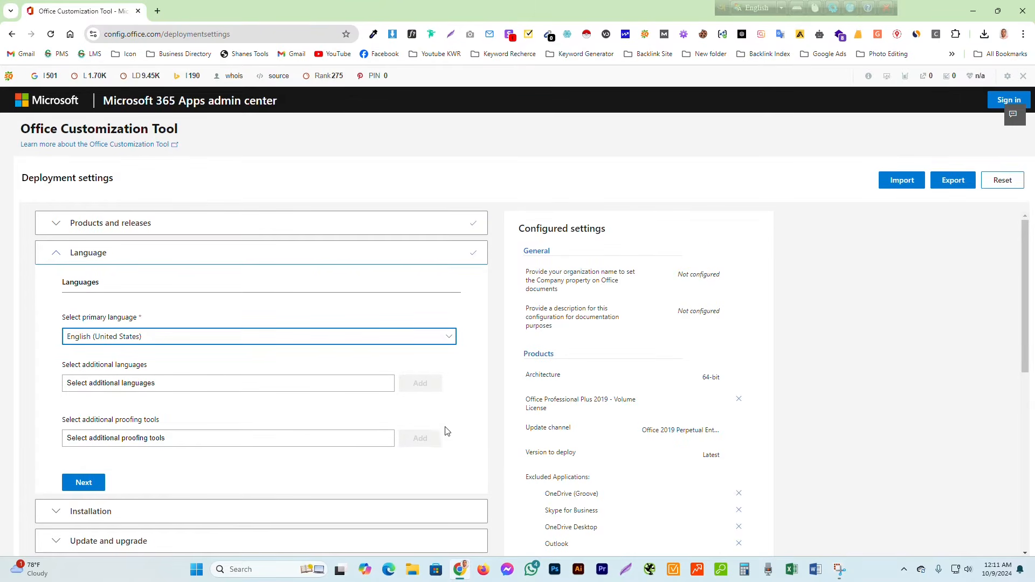
pyautogui.scroll(-1, 378, 448)
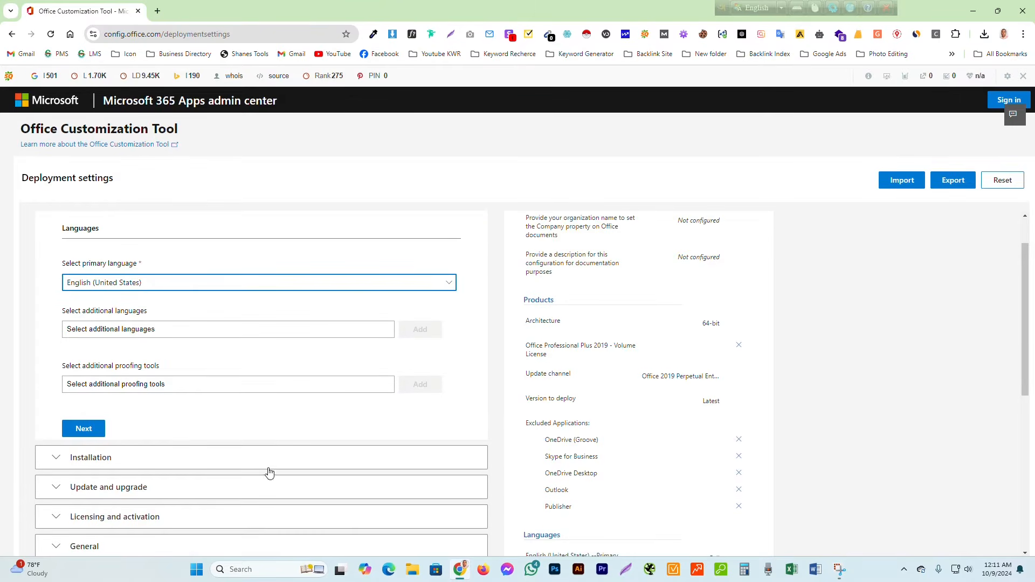
pyautogui.click(98, 434)
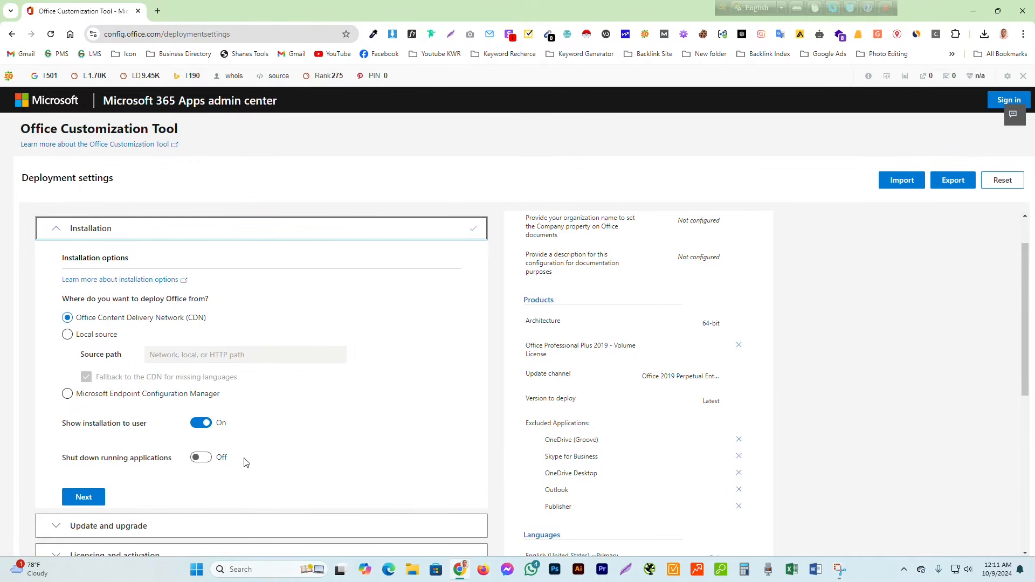
# Accept the default installation options and the default update and upgrade options
pyautogui.click(86, 499)
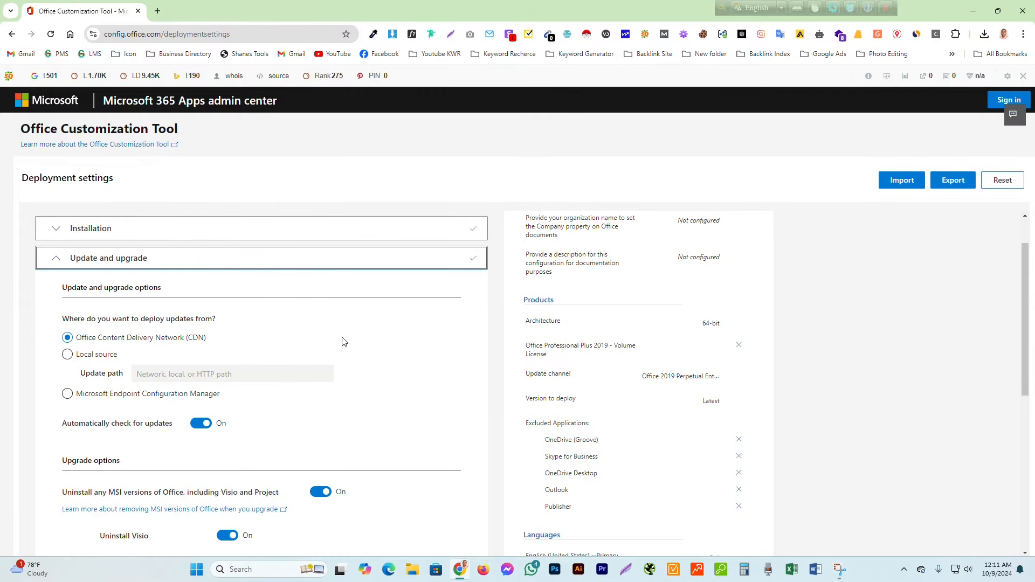
pyautogui.scroll(-3, 391, 372)
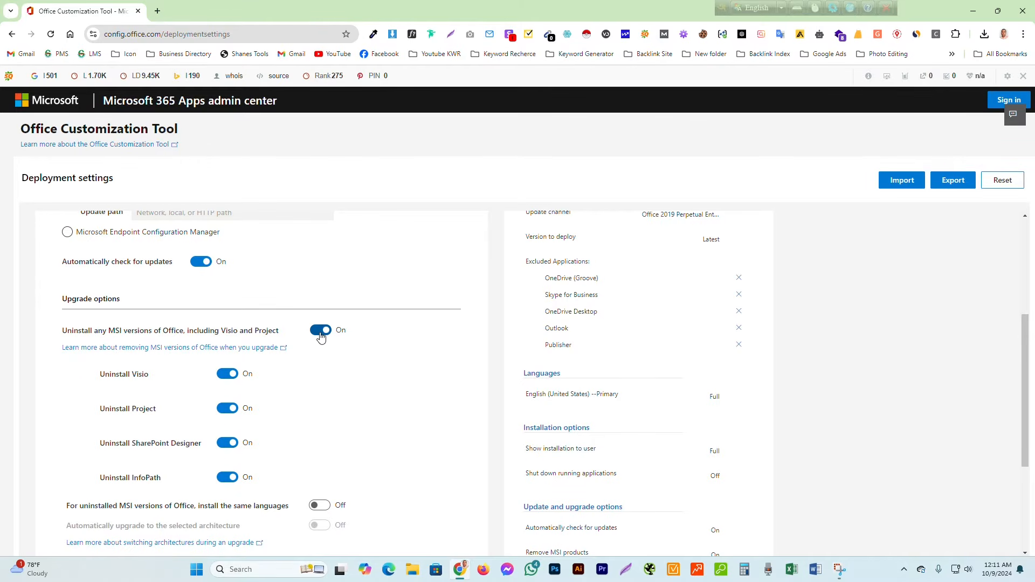
pyautogui.scroll(-2, 355, 371)
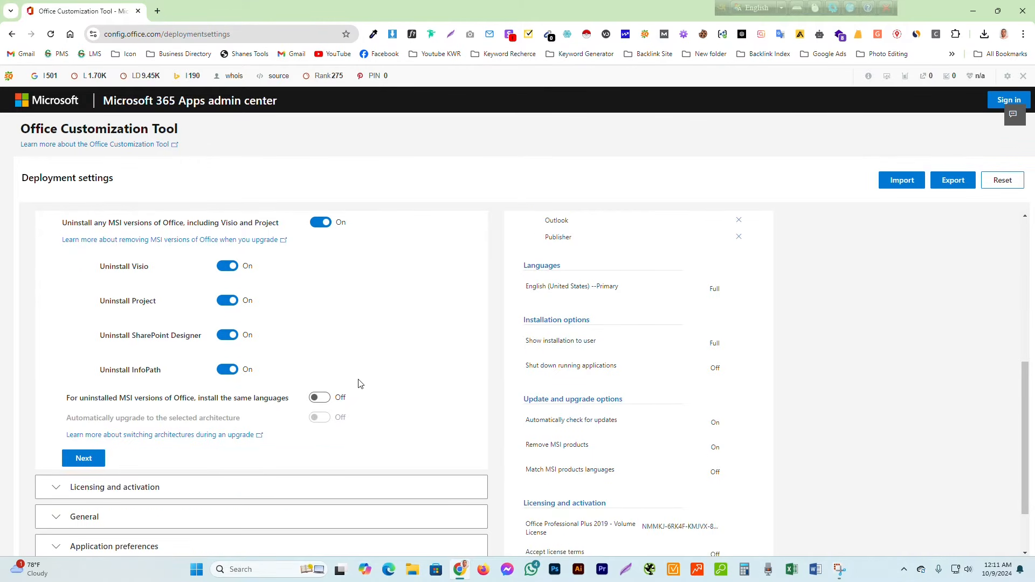
pyautogui.click(98, 460)
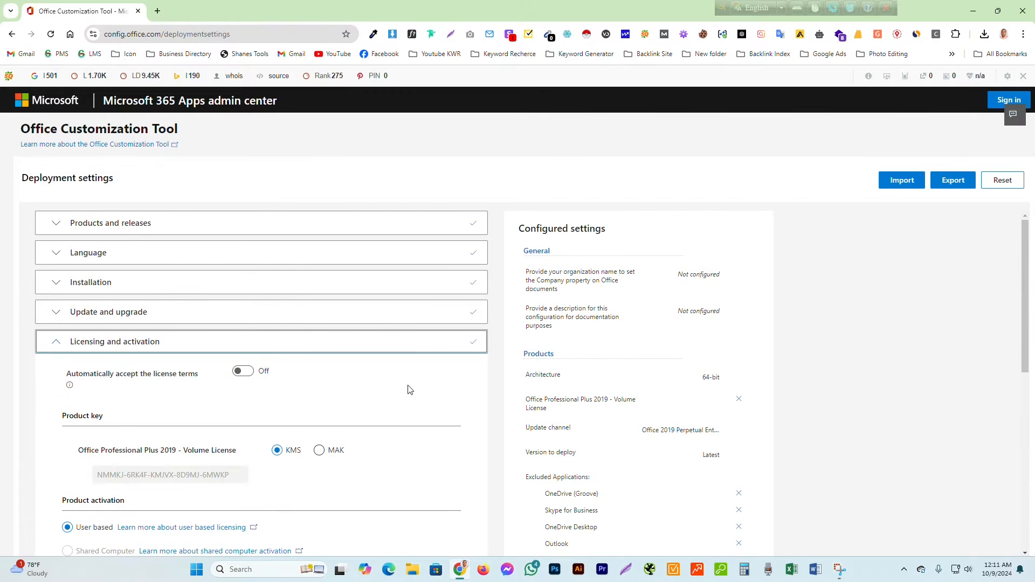
# Accept the default licensing, general and application preference settings and finish the deployment configuration
pyautogui.scroll(-3, 411, 390)
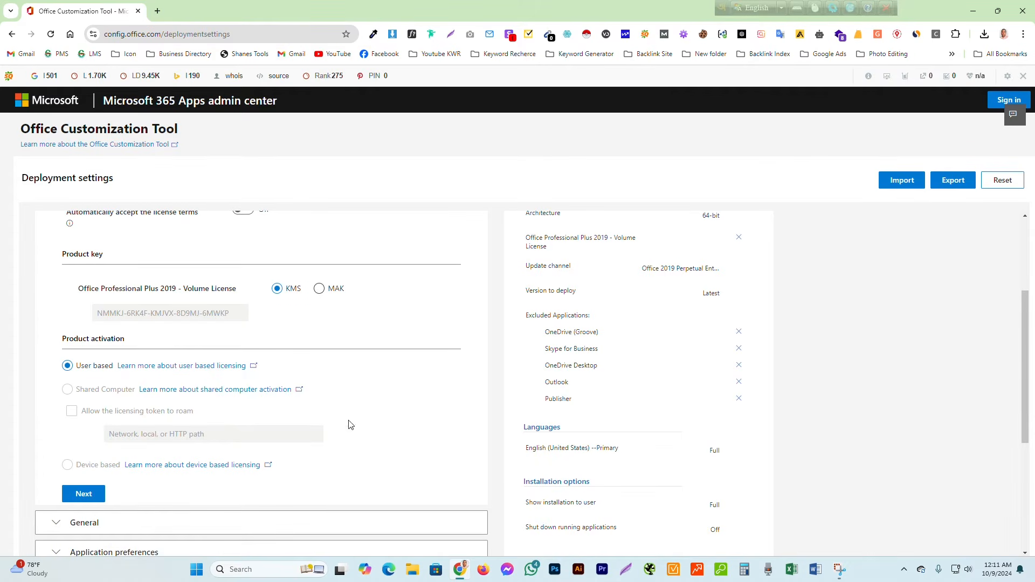
pyautogui.click(83, 495)
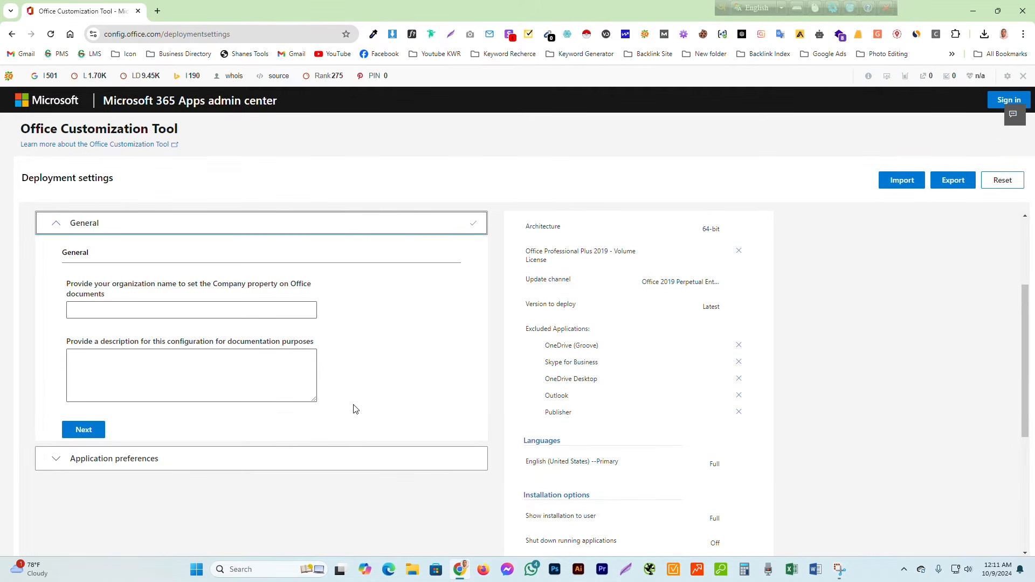
pyautogui.click(87, 429)
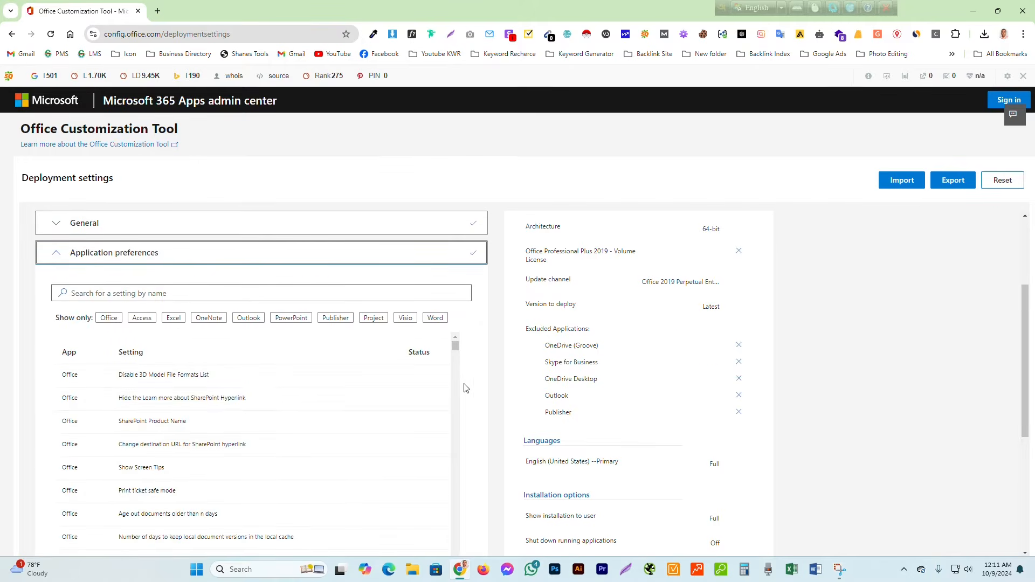
pyautogui.scroll(-5, 477, 384)
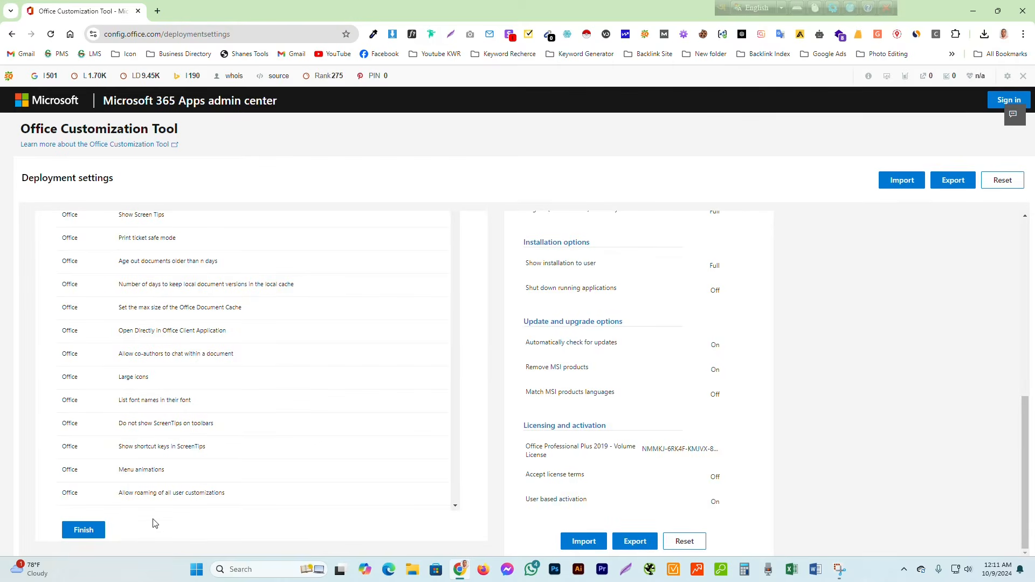
pyautogui.click(93, 535)
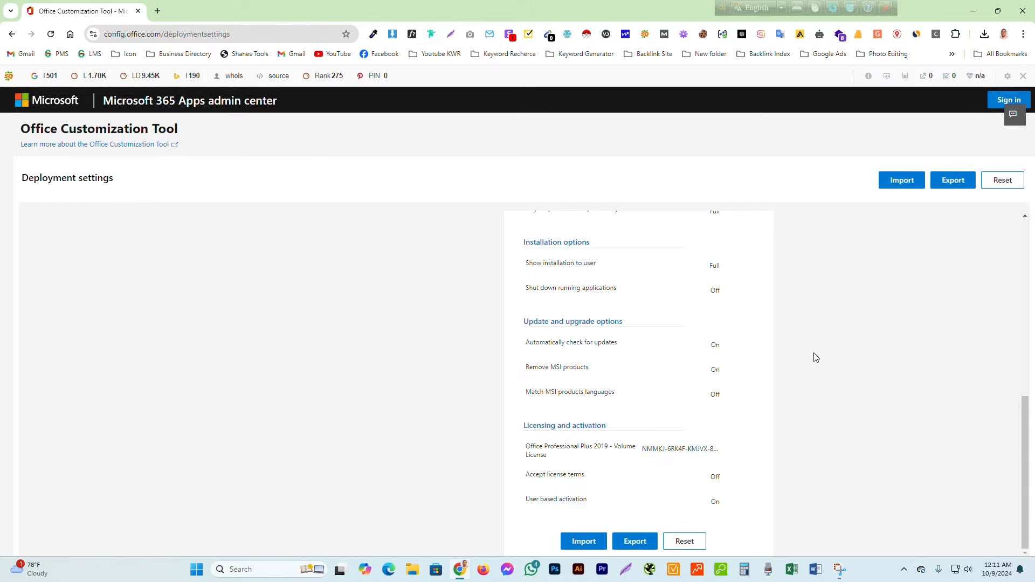
# Export the configuration as an XML file named Configuration, keeping the current file format settings and accepting the license terms
pyautogui.click(634, 541)
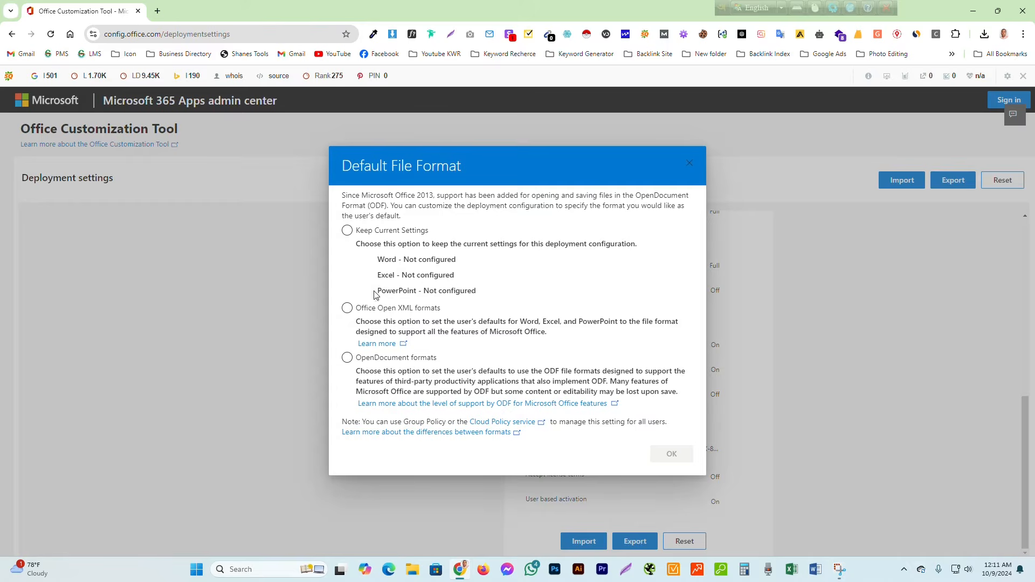
pyautogui.click(347, 231)
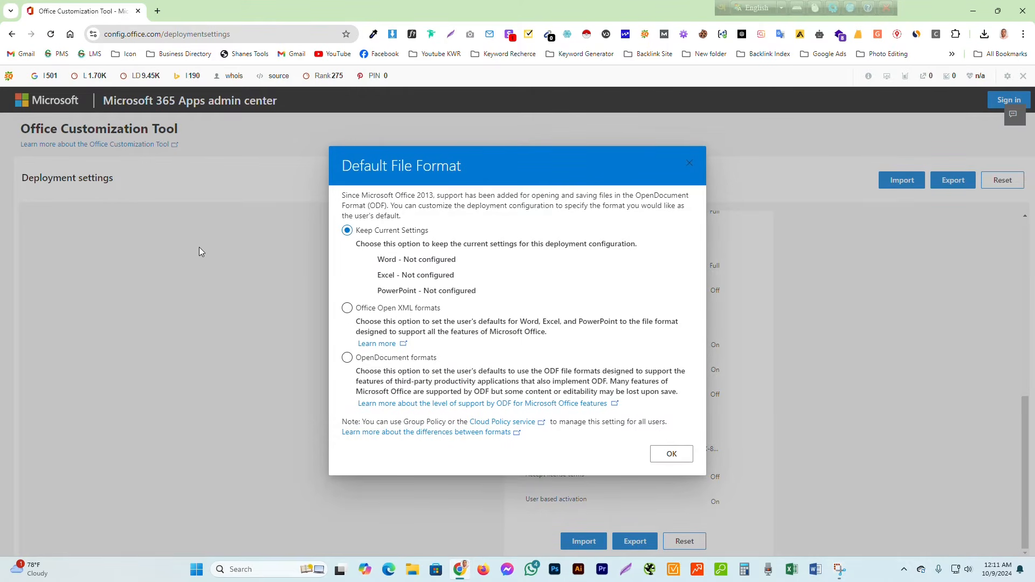
pyautogui.click(670, 454)
pyautogui.click(541, 355)
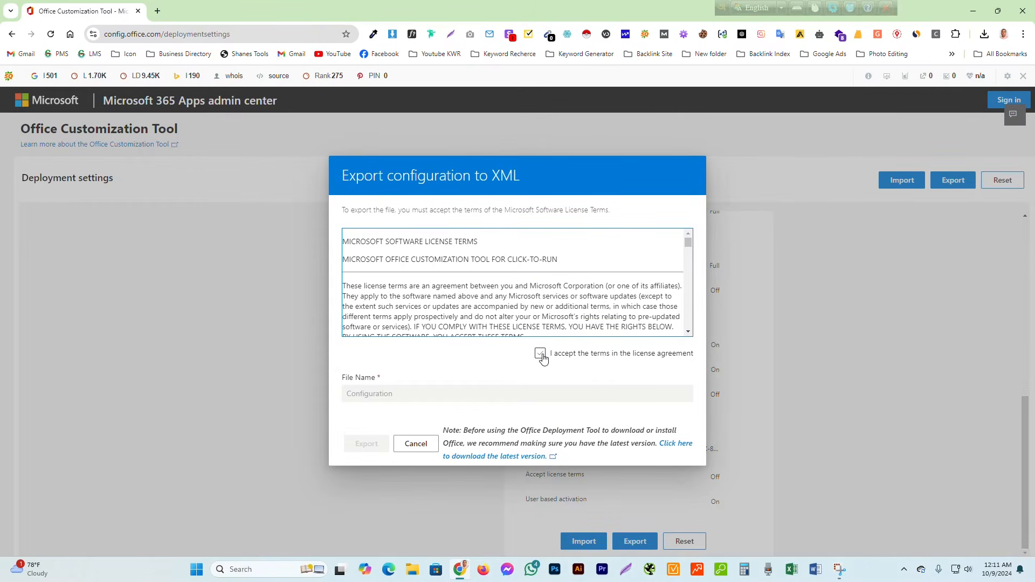
pyautogui.click(541, 354)
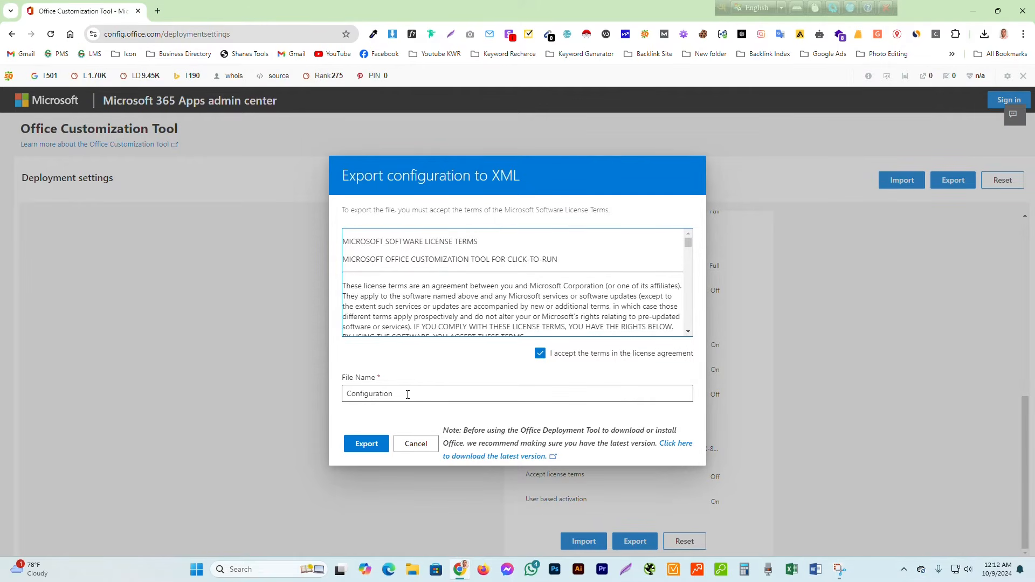
pyautogui.click(367, 448)
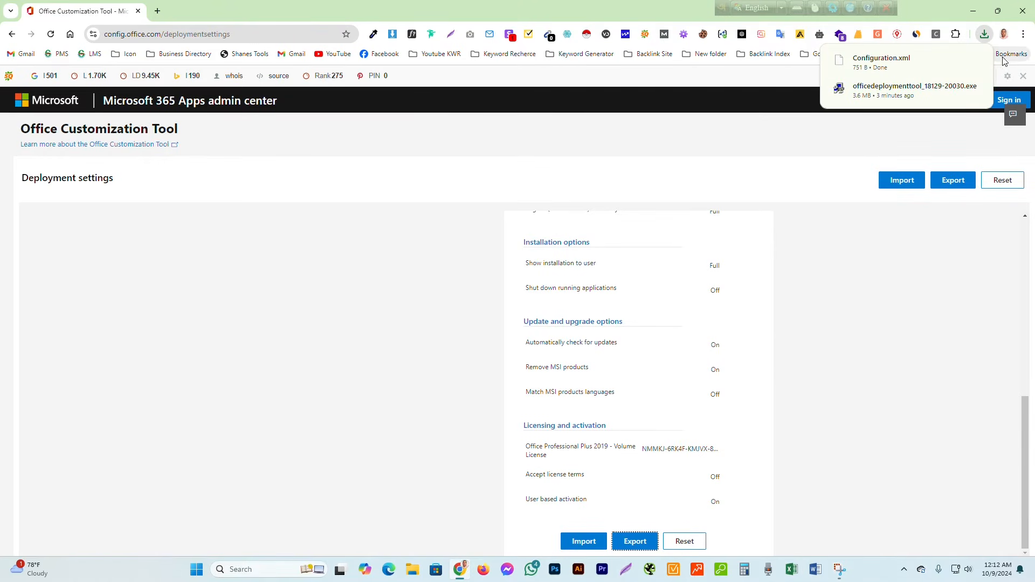
pyautogui.click(985, 38)
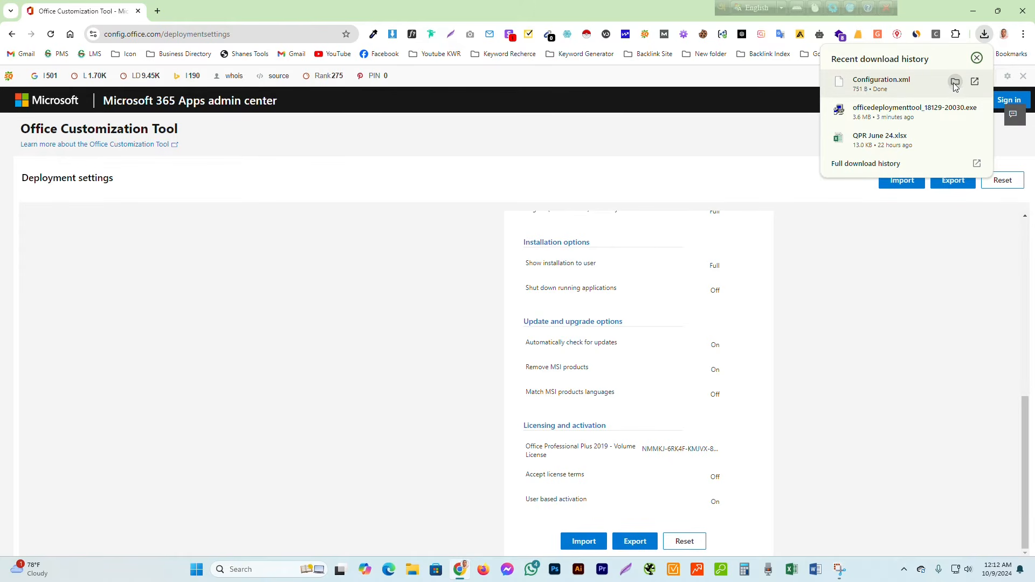
pyautogui.click(954, 83)
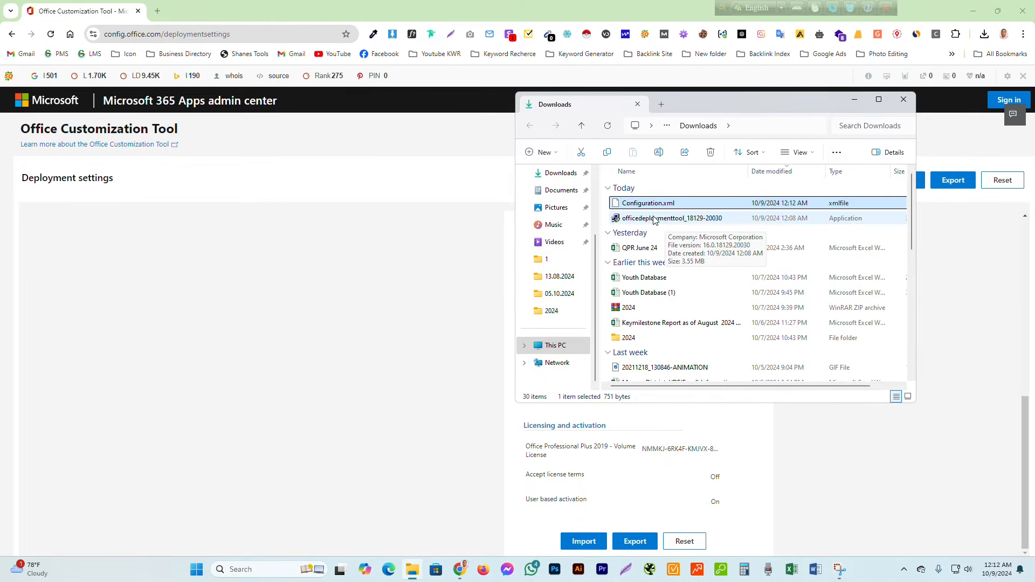
pyautogui.click(657, 220)
pyautogui.keyDown('ctrl'); pyautogui.click(652, 208); pyautogui.keyUp('ctrl')
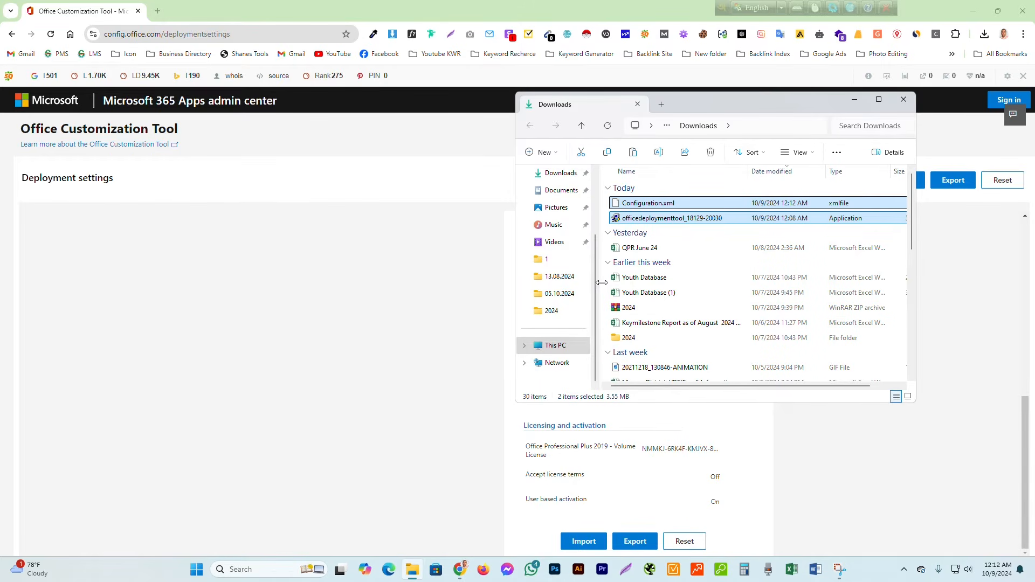
pyautogui.moveTo(602, 282); pyautogui.dragTo(626, 283)
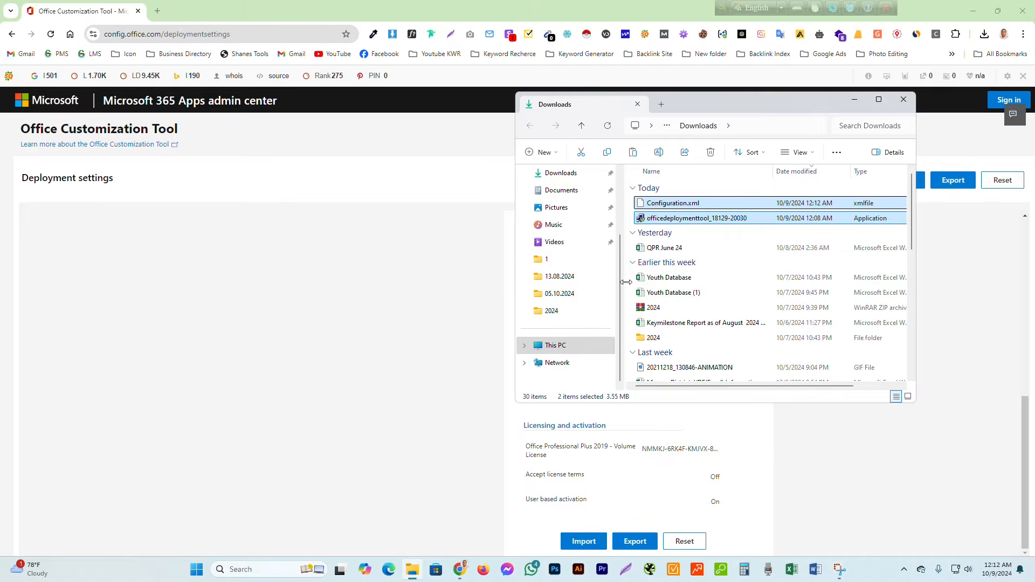
# Go to the Microsoft Office folder inside Program Files on Local Disk (C:)
pyautogui.click(555, 345)
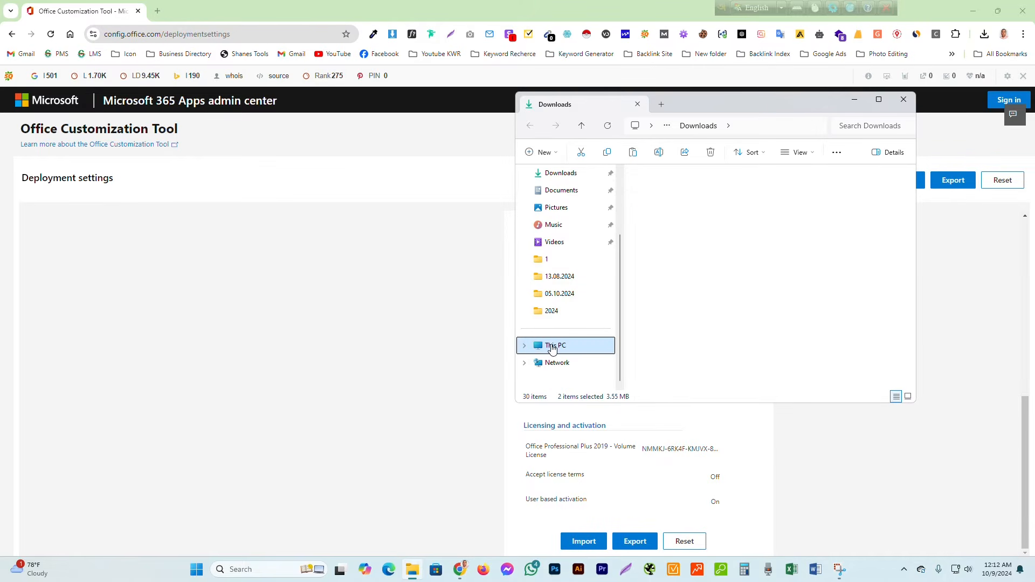
pyautogui.click(696, 194)
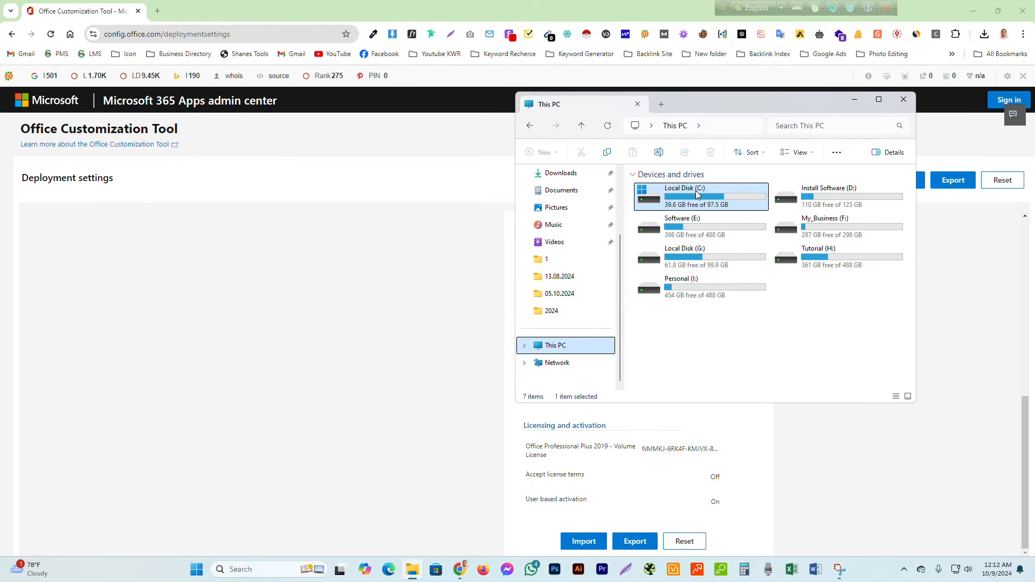
pyautogui.click(795, 324)
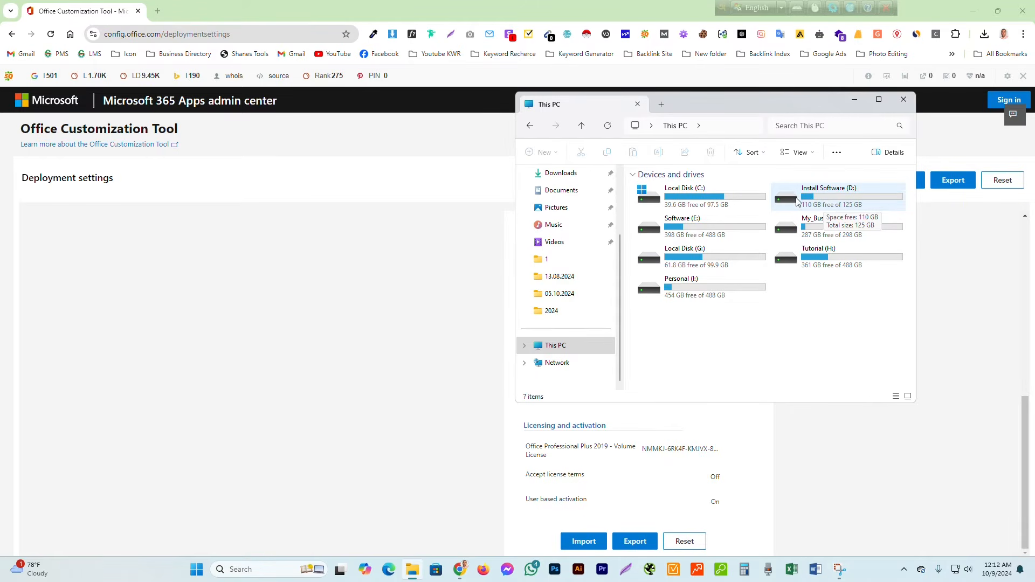
pyautogui.doubleClick(696, 206)
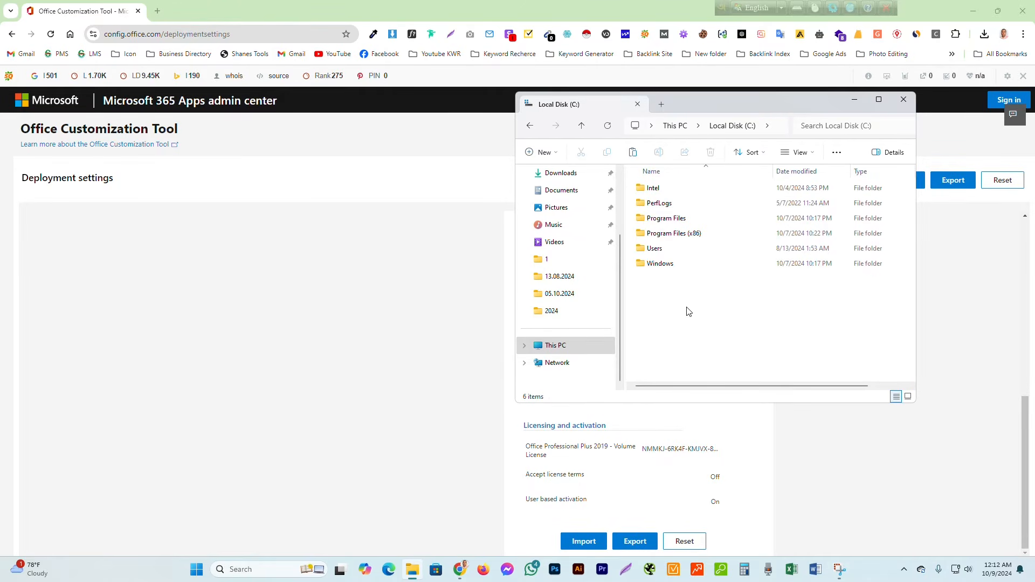
pyautogui.click(663, 224)
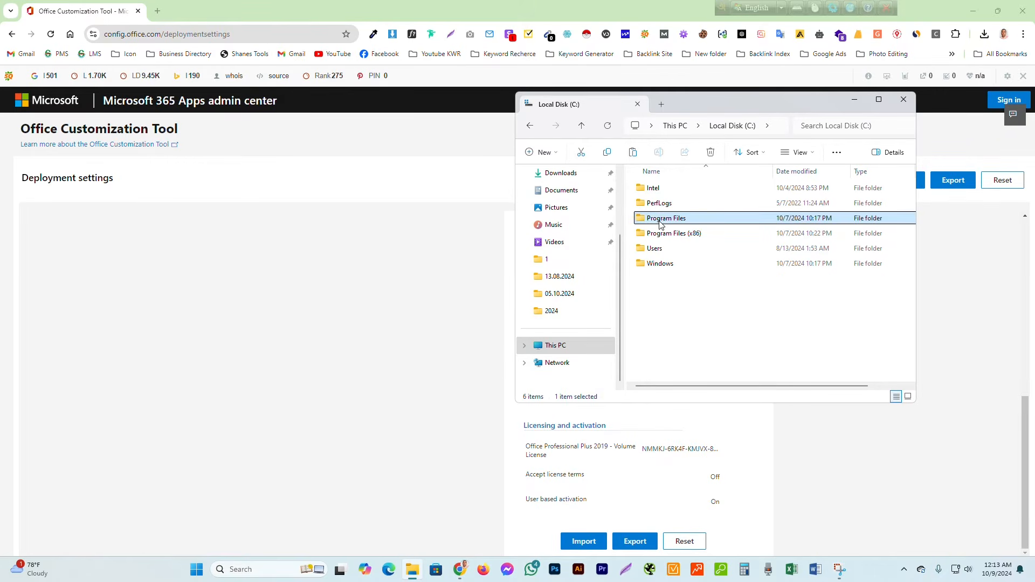
pyautogui.doubleClick(662, 224)
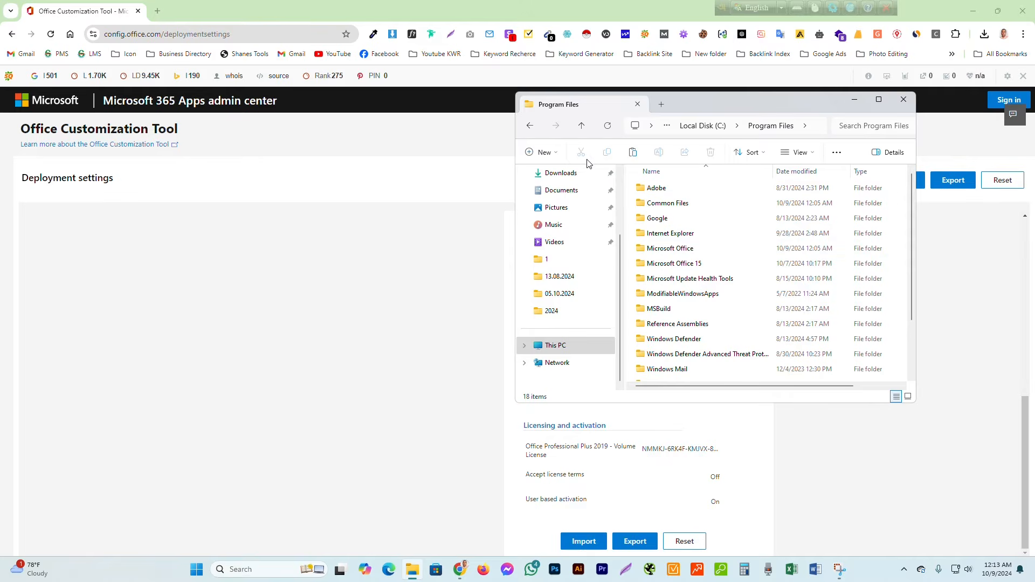
pyautogui.click(582, 127)
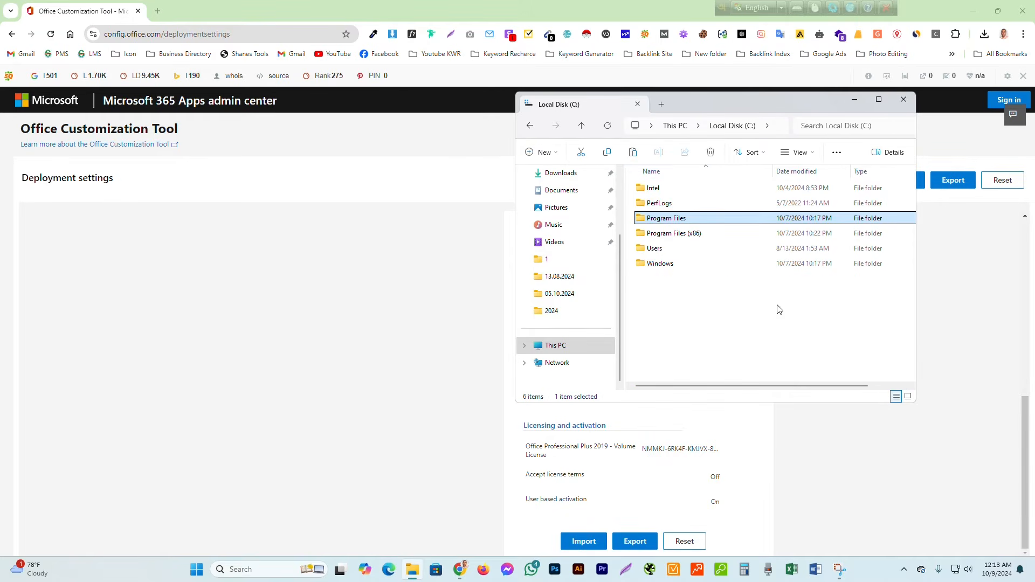
pyautogui.click(710, 328)
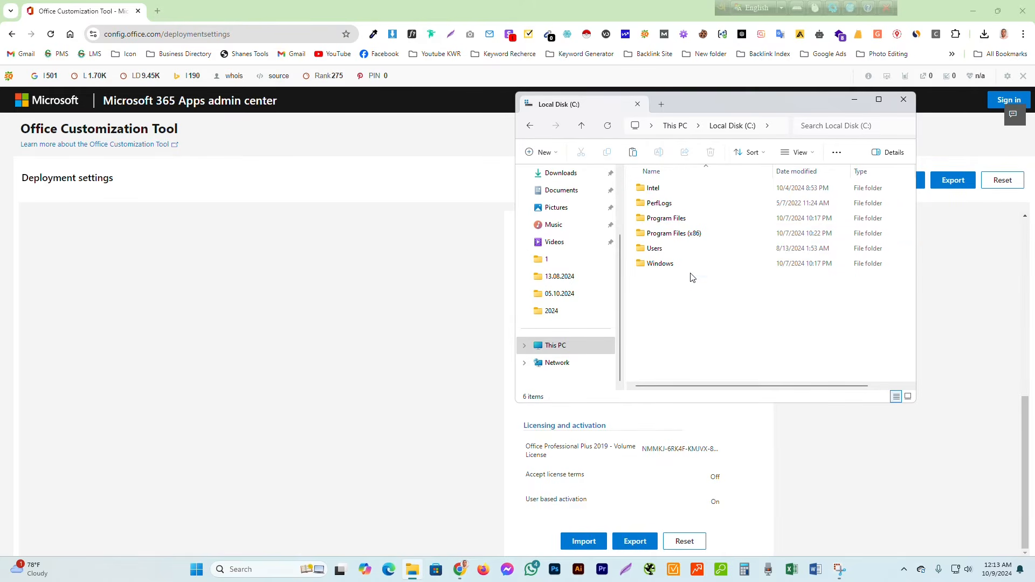
pyautogui.doubleClick(661, 221)
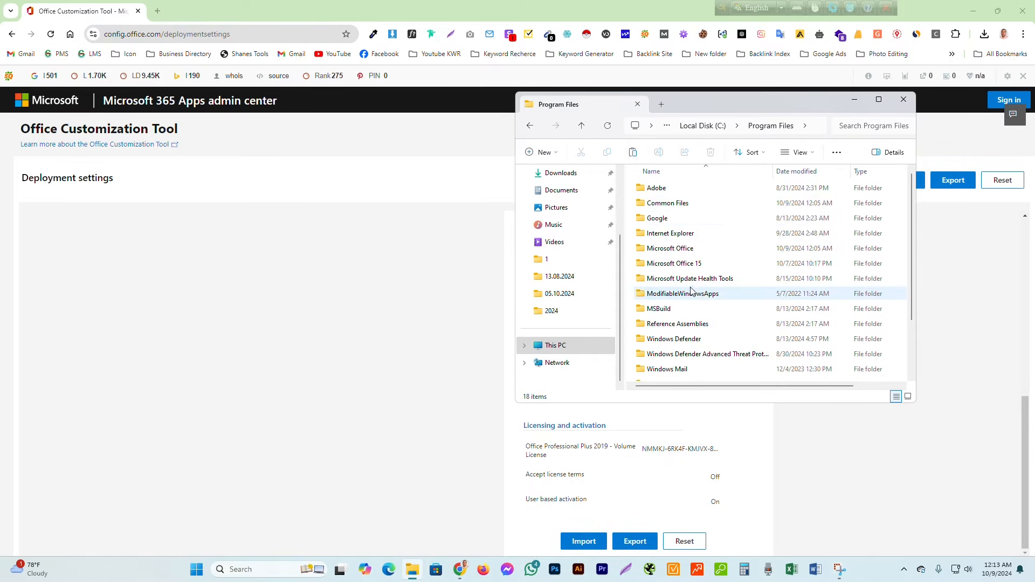
pyautogui.doubleClick(669, 251)
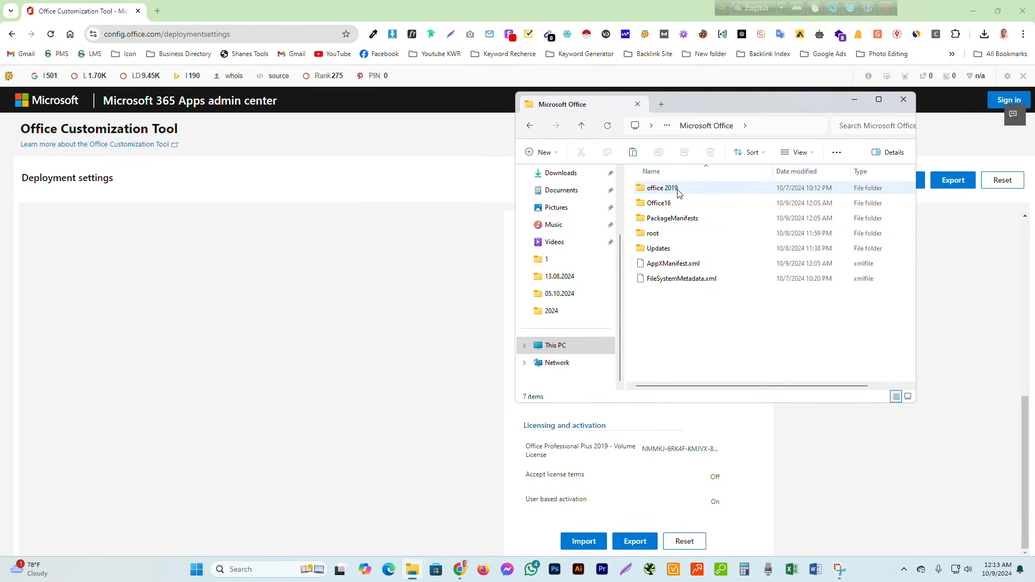
# Create a folder named "Office 2019 New" in the Microsoft Office folder and open it
pyautogui.rightClick(701, 331)
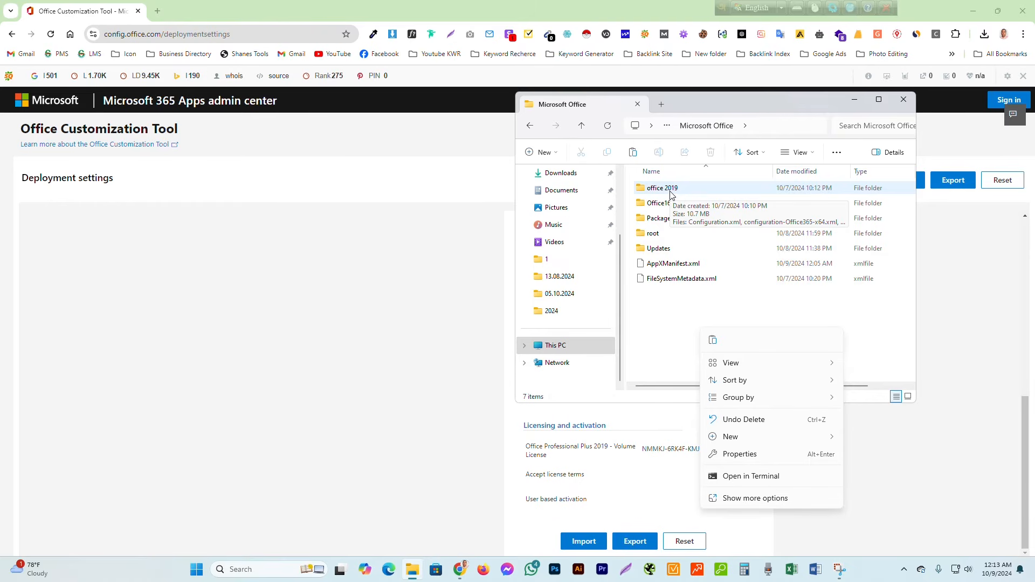
pyautogui.rightClick(670, 337)
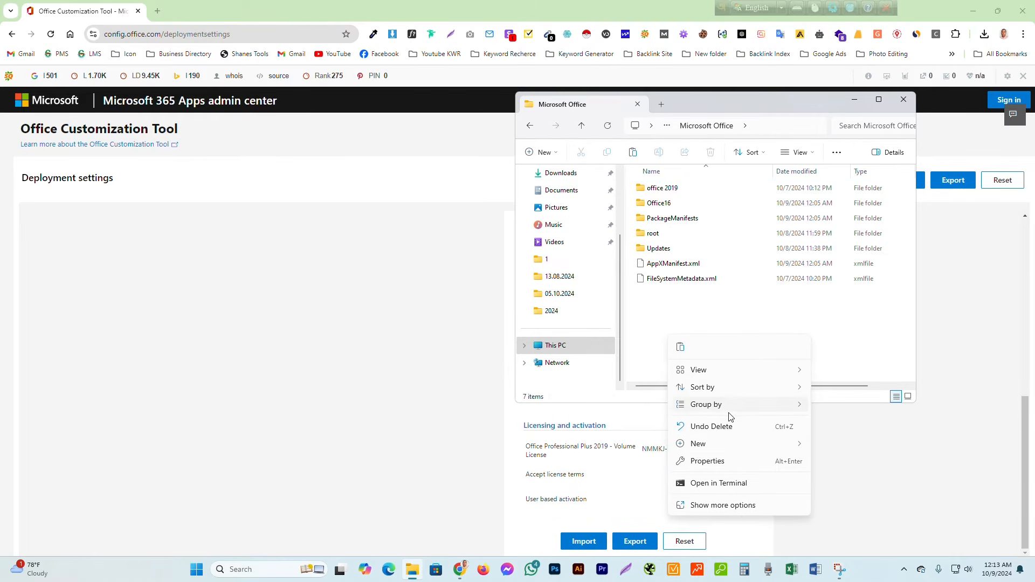
pyautogui.moveTo(775, 446)
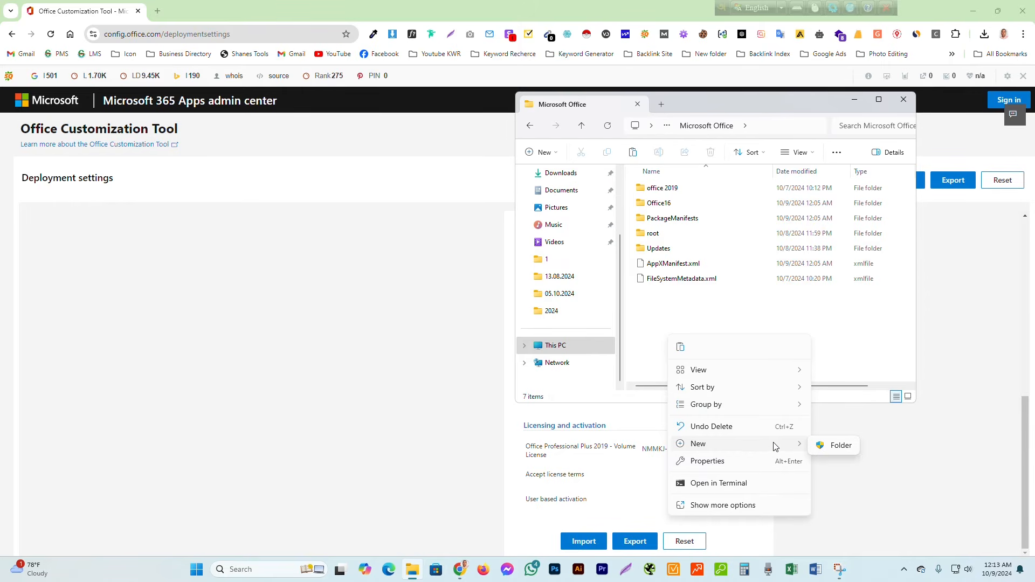
pyautogui.click(836, 446)
pyautogui.click(514, 326)
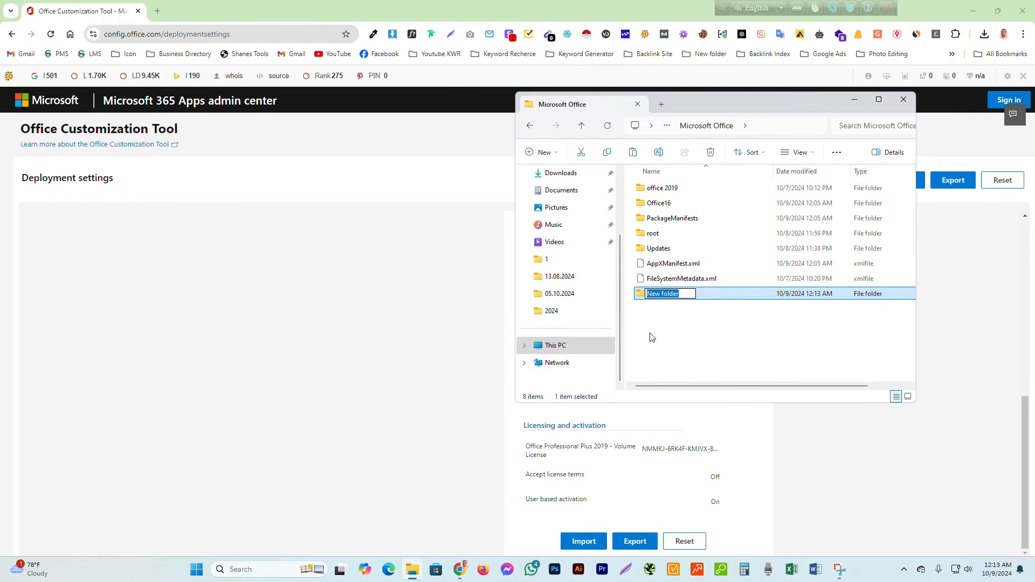
pyautogui.write('Office 2019 New')
pyautogui.press('Return')
pyautogui.press('Return')
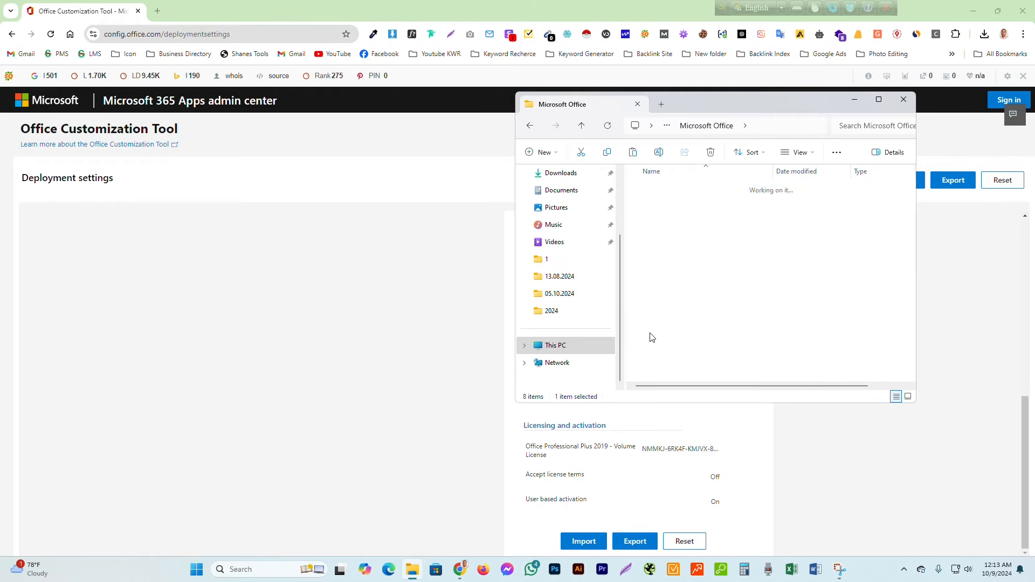
# Paste the two copied files into the Office 2019 New folder, granting administrator permission for all items
pyautogui.rightClick(674, 243)
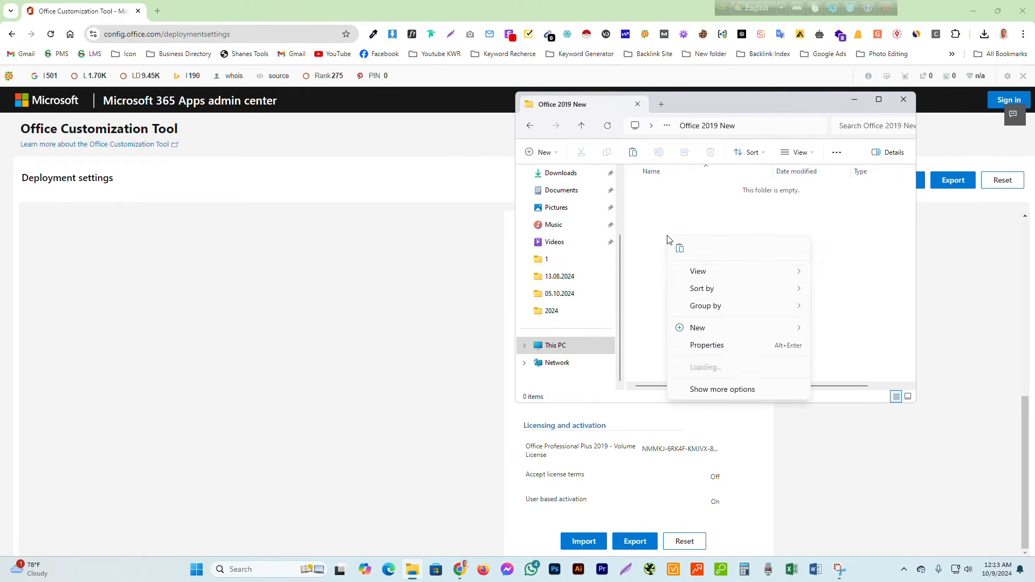
pyautogui.click(679, 254)
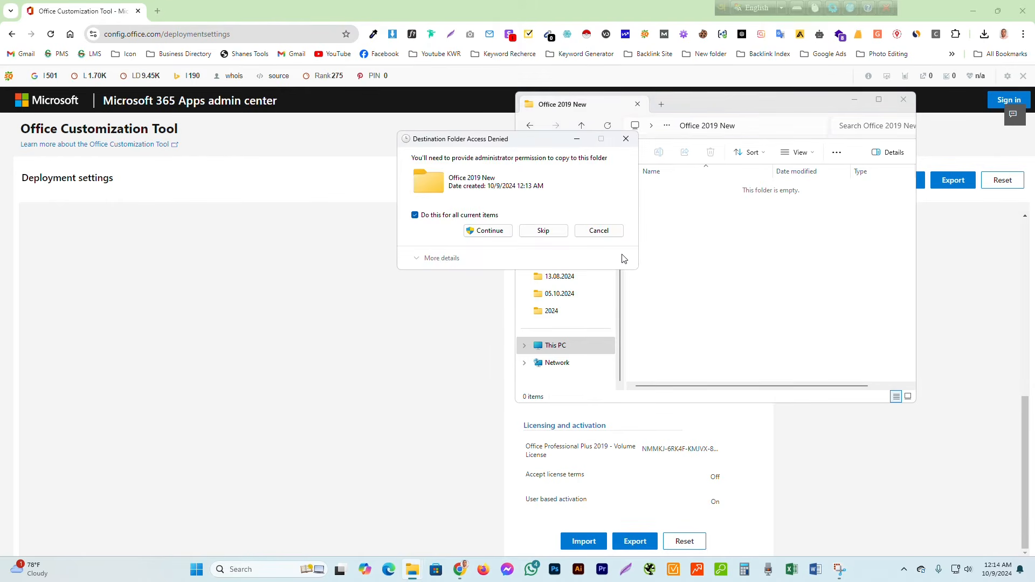
pyautogui.click(489, 233)
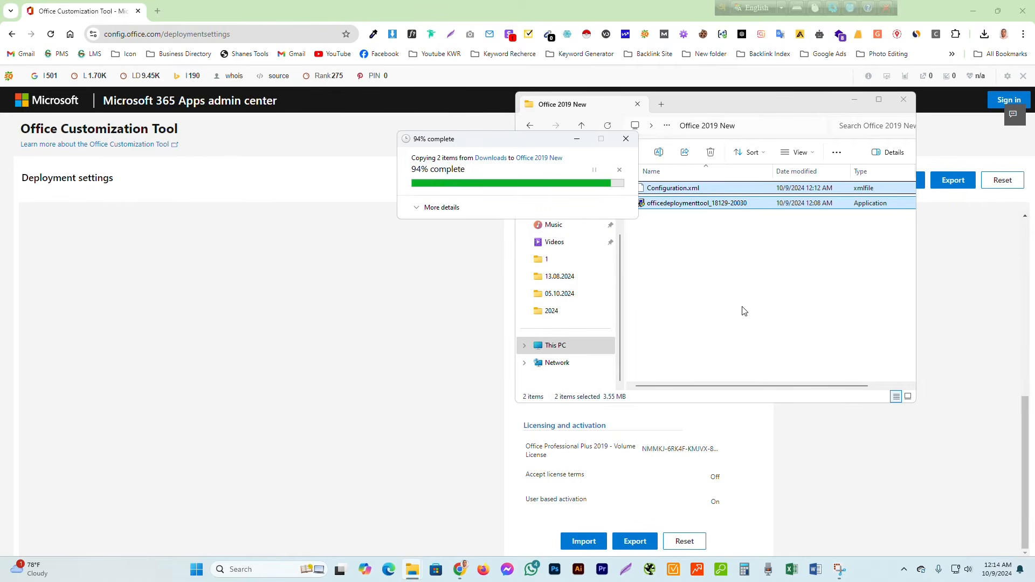
pyautogui.click(709, 258)
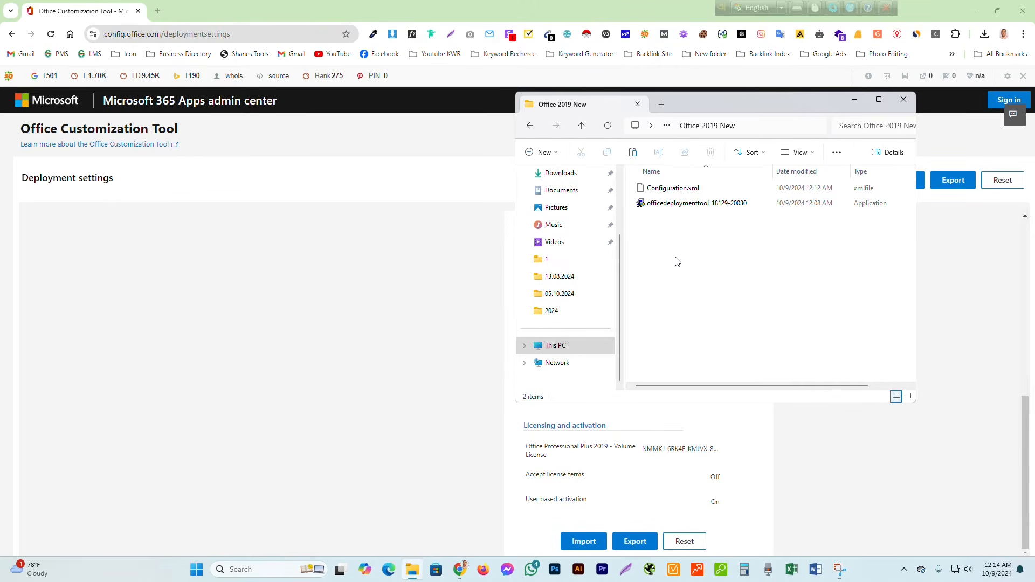
pyautogui.click(672, 209)
pyautogui.rightClick(672, 209)
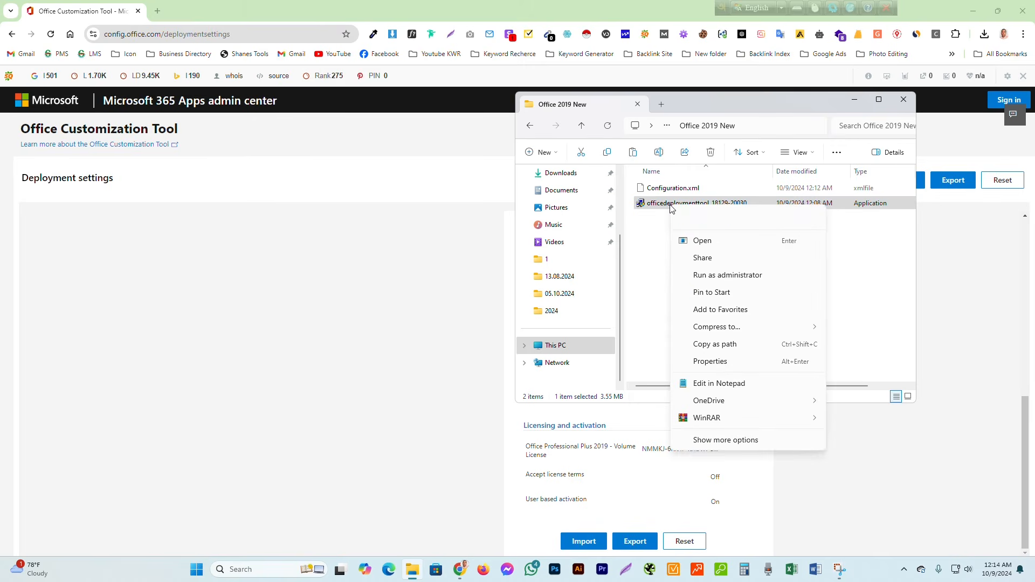
pyautogui.click(712, 275)
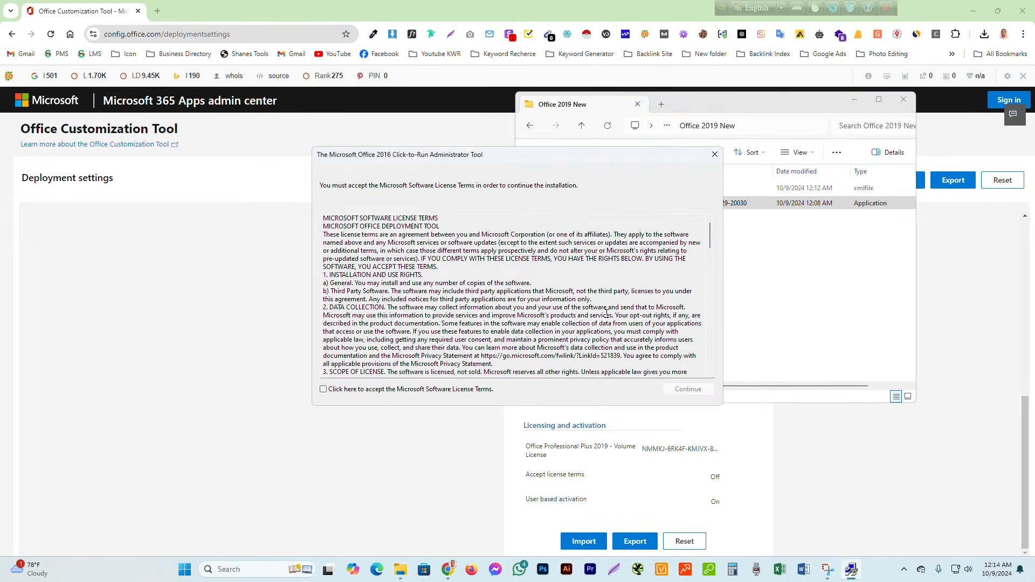
# Accept the Microsoft Software License Terms and extract the deployment tool's files to C:\Program Files\Microsoft Office\Office 2019 New
pyautogui.click(324, 389)
pyautogui.click(689, 393)
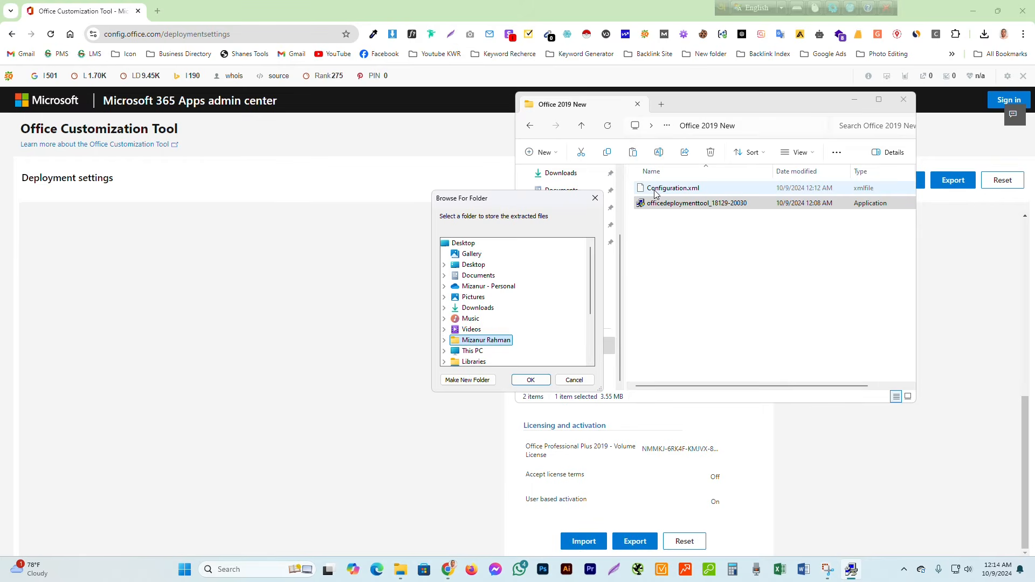
pyautogui.scroll(-3, 589, 280)
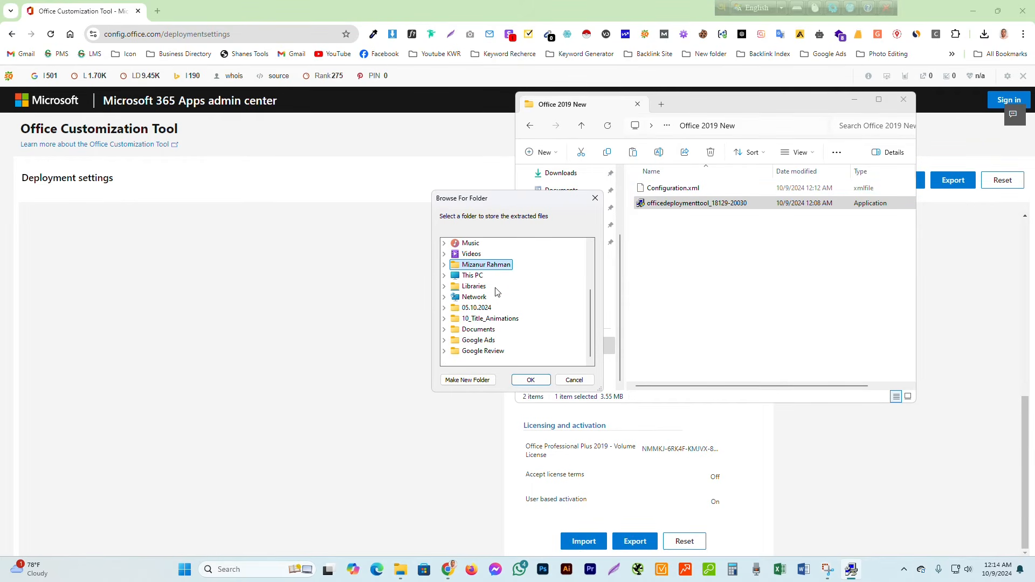
pyautogui.doubleClick(472, 276)
pyautogui.doubleClick(492, 287)
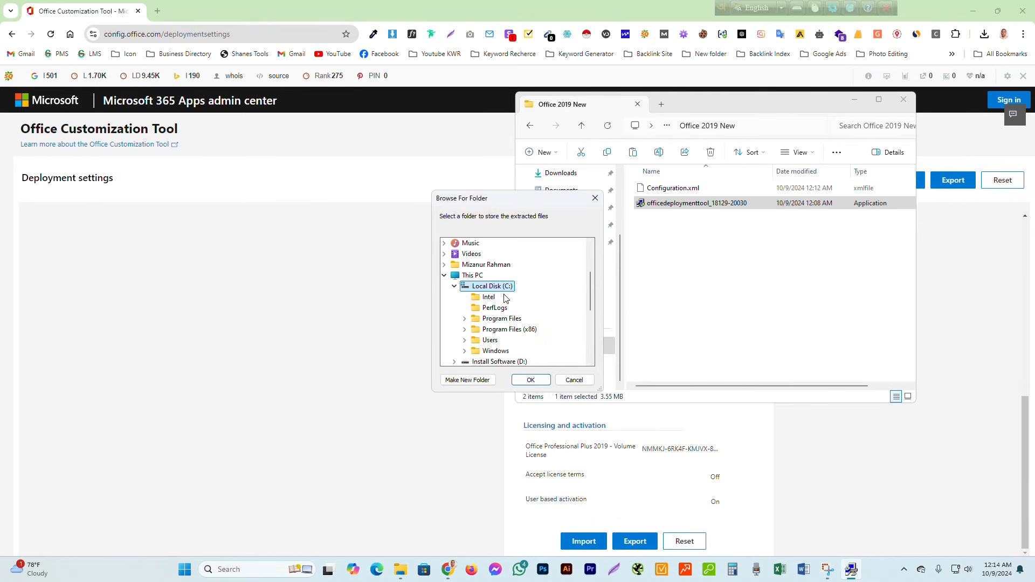
pyautogui.doubleClick(499, 319)
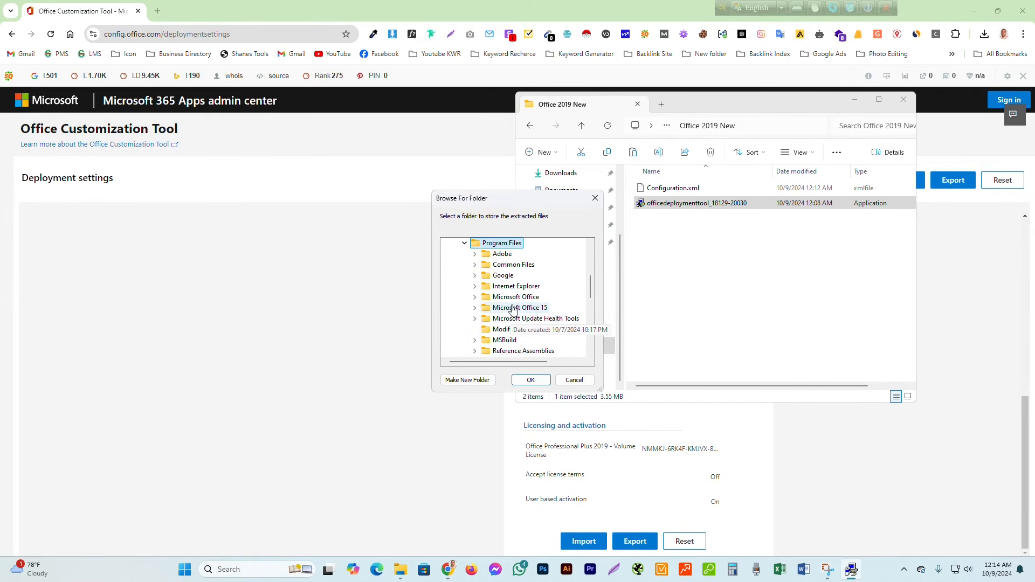
pyautogui.doubleClick(515, 298)
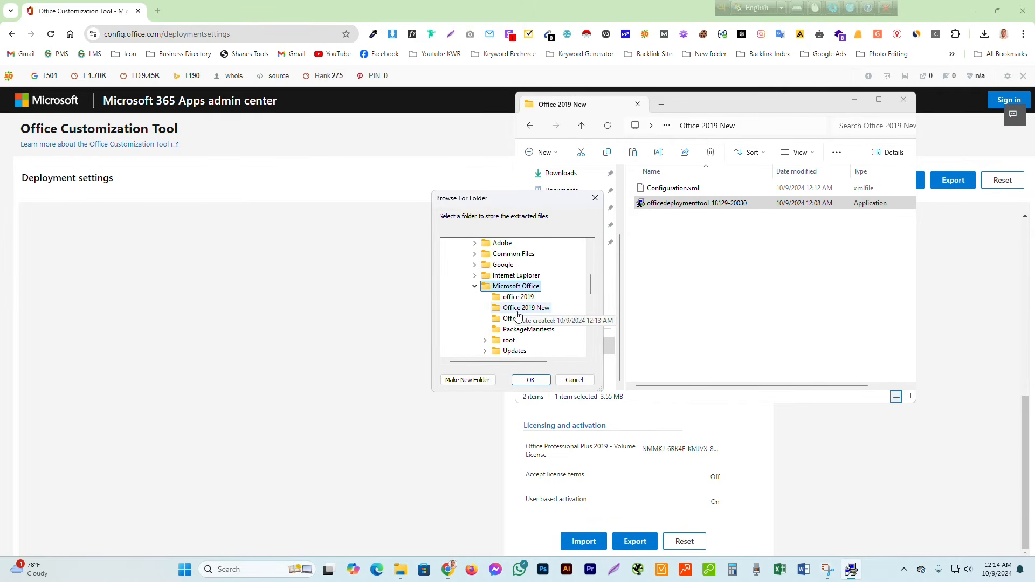
pyautogui.click(517, 310)
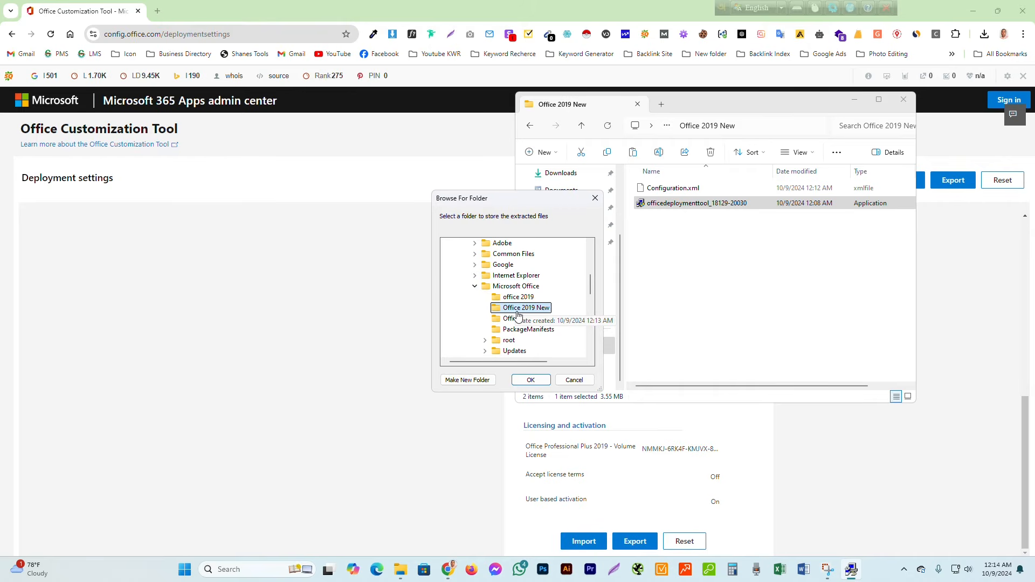
pyautogui.click(532, 380)
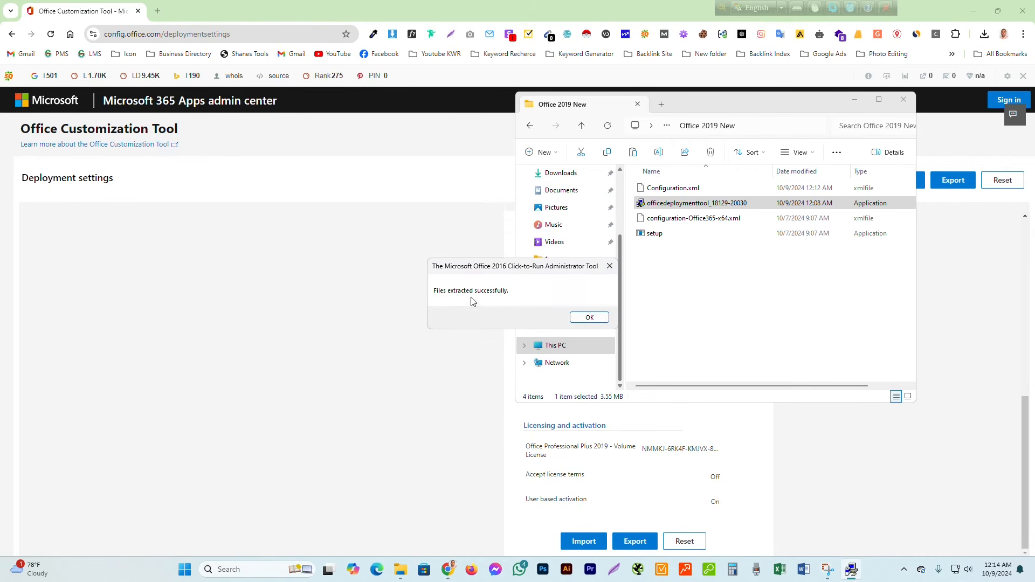
pyautogui.click(602, 320)
pyautogui.click(706, 271)
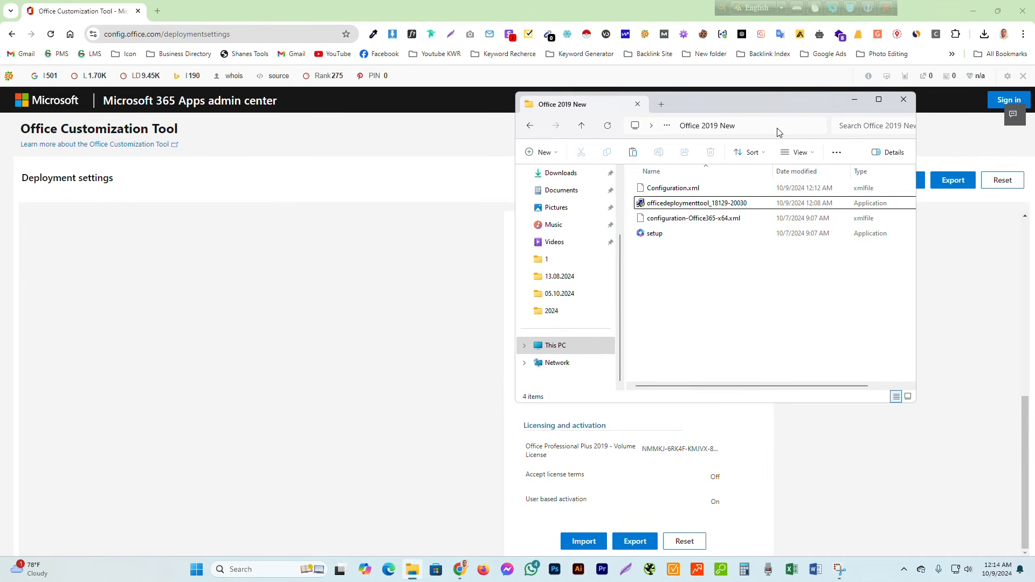
pyautogui.click(744, 129)
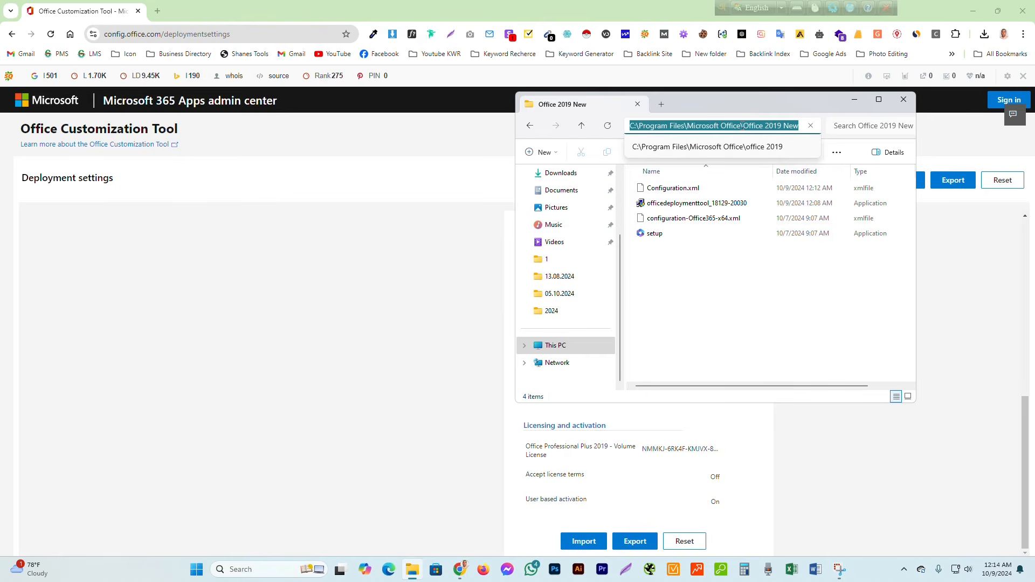
pyautogui.write('cmd')
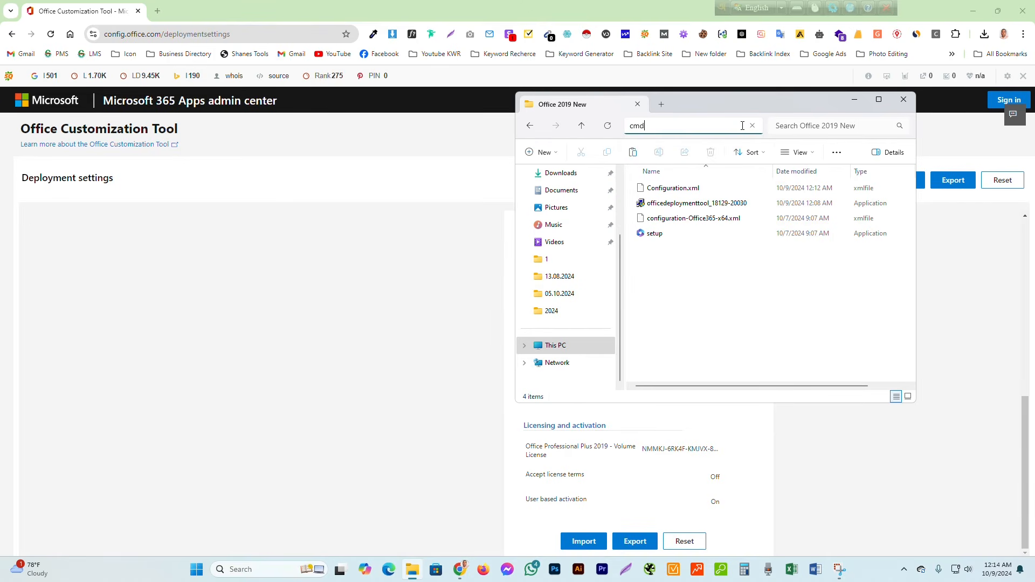
pyautogui.press('Return')
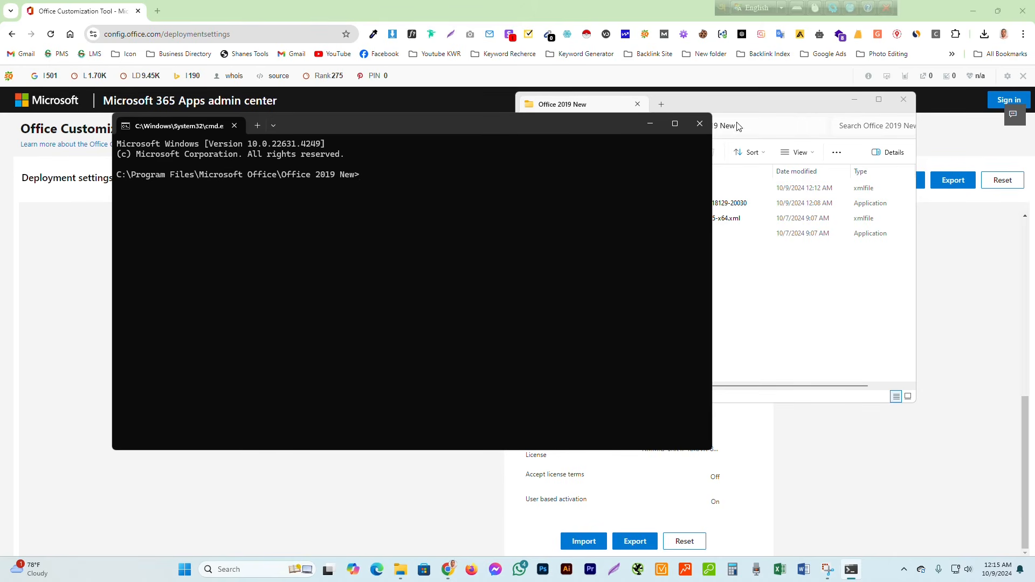
pyautogui.click(701, 123)
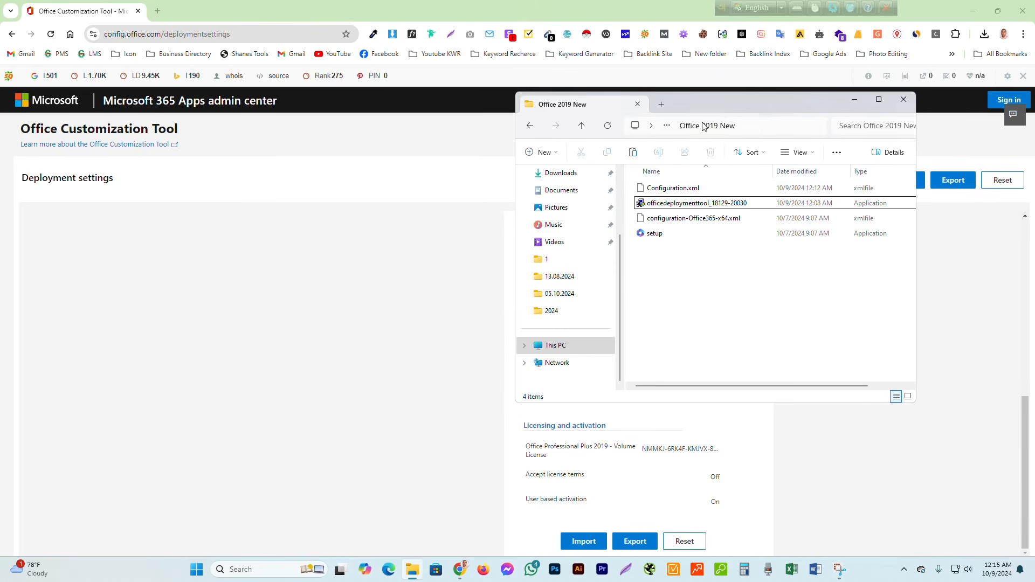
# Copy the path of the Office 2019 New folder and open Command Prompt as administrator
pyautogui.click(754, 124)
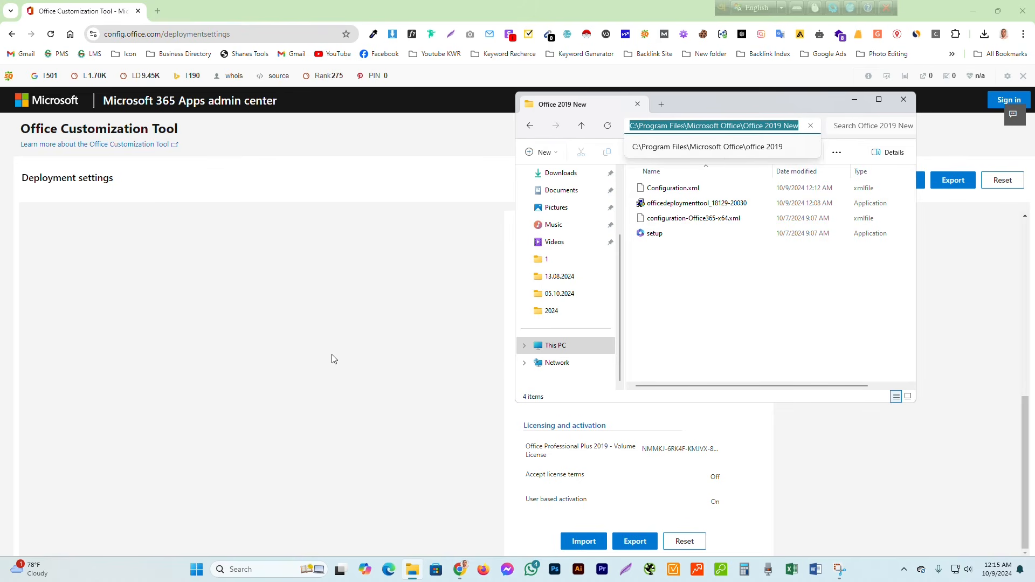
pyautogui.click(197, 570)
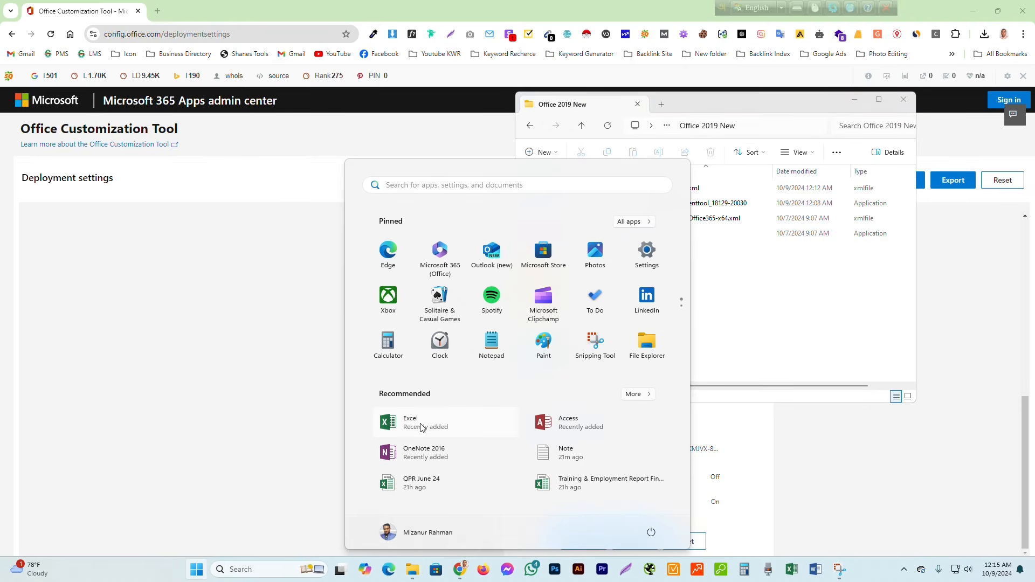
pyautogui.write('cmd')
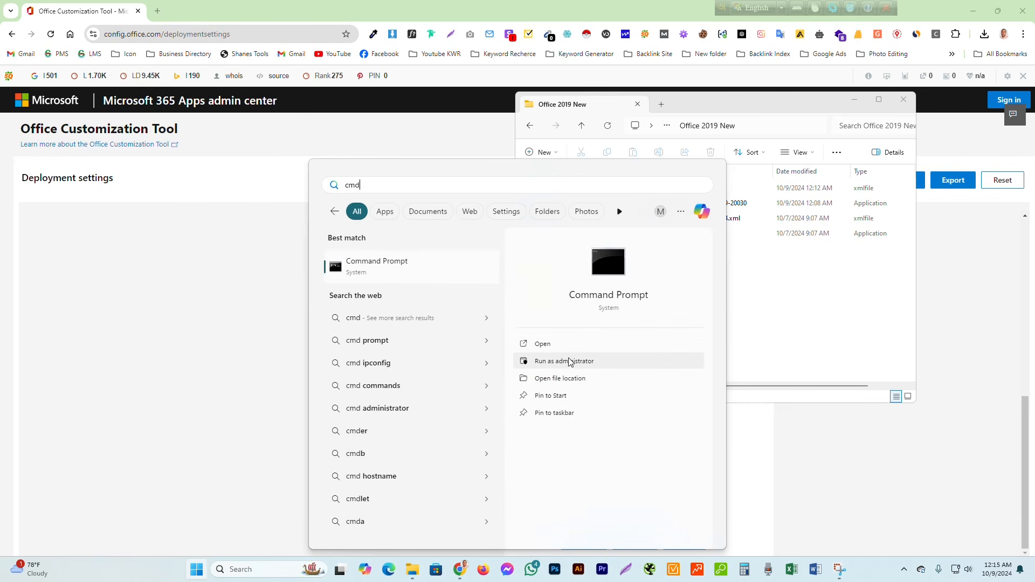
pyautogui.click(564, 366)
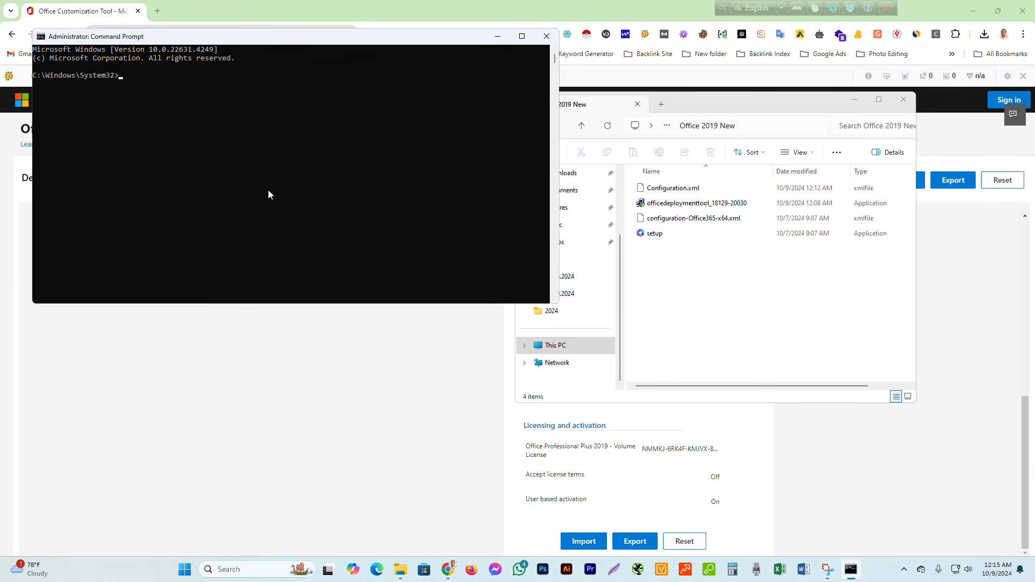
# Change the Command Prompt directory to C:\Program Files\Microsoft Office\Office 2019 New
pyautogui.write('cd')
pyautogui.write('C:\\Program Files\\Microsoft Office\\Office 2019 New')
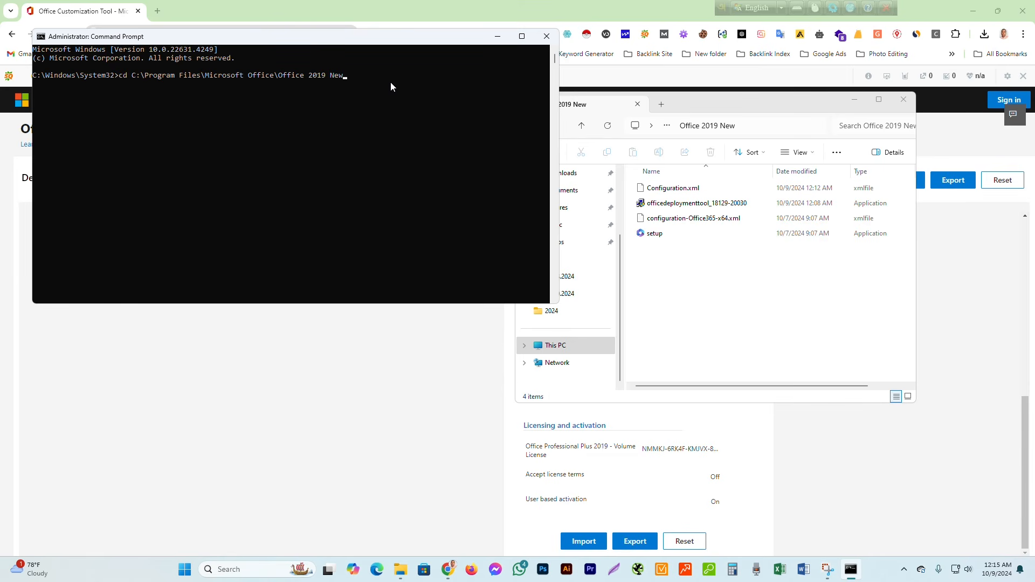
pyautogui.press('Return')
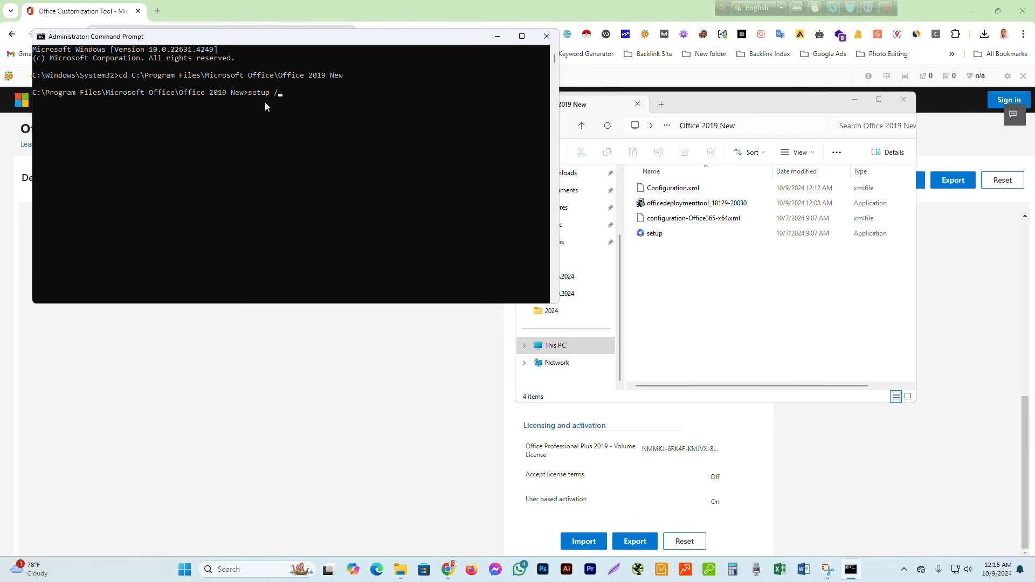
# Start the Office installation with the command setup /configure configuration.xml
pyautogui.write('figure c')
pyautogui.write('onfiguration.xml')
pyautogui.press('Return')
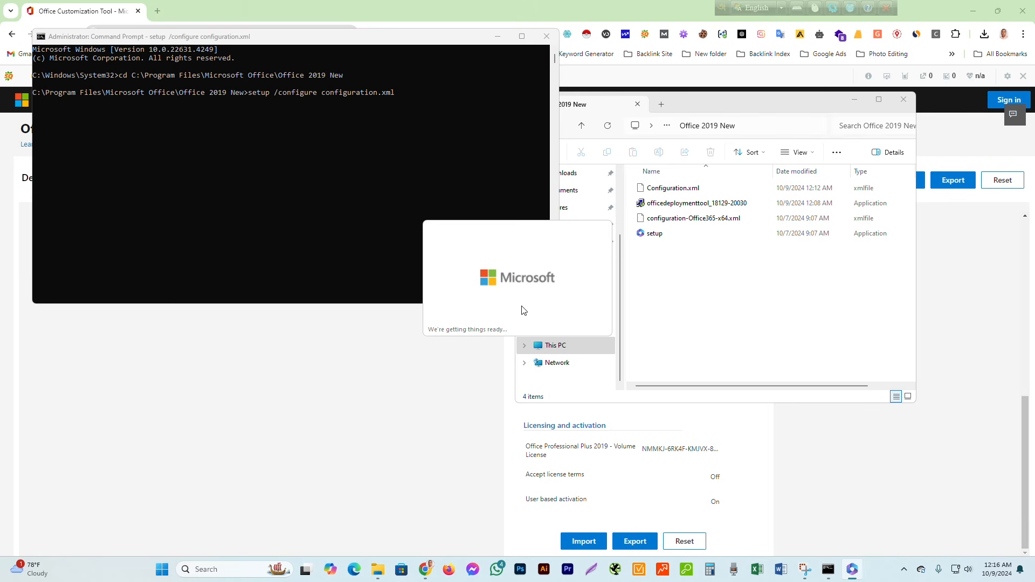
# Clear the desktop by closing the Office 2019 New folder window and minimizing the browser and Command Prompt
pyautogui.click(974, 11)
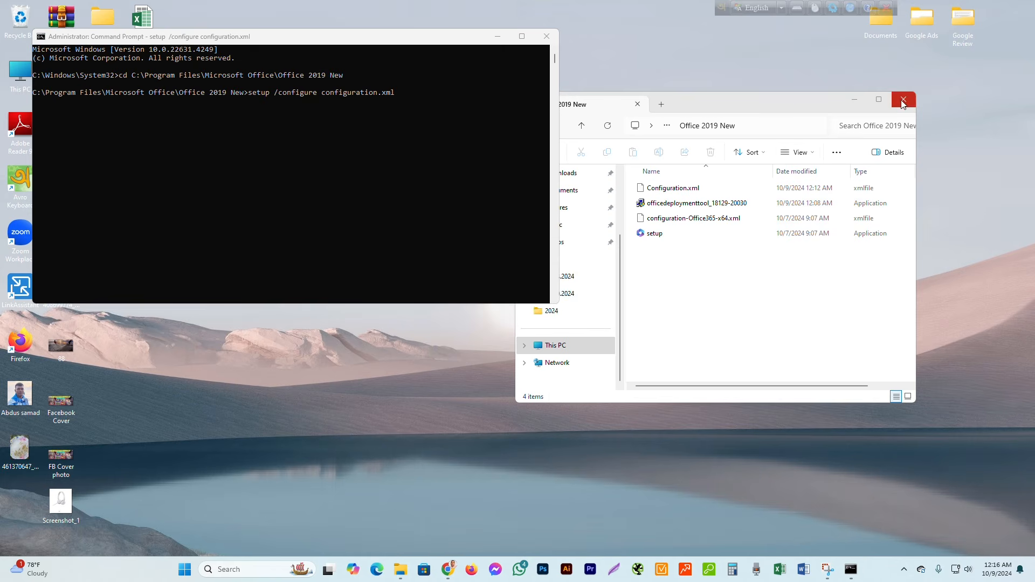
pyautogui.click(900, 105)
pyautogui.moveTo(415, 37); pyautogui.dragTo(750, 131)
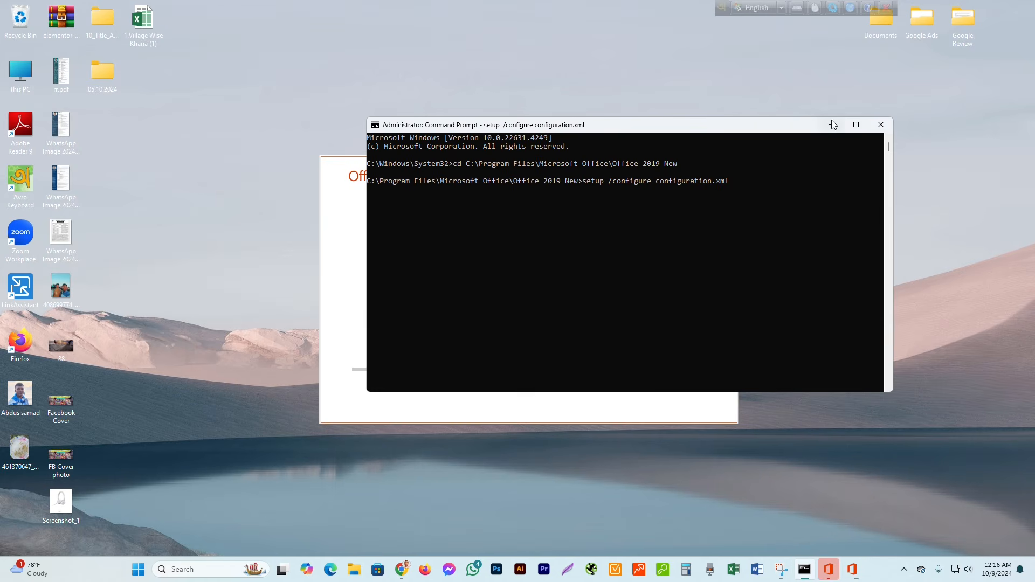
pyautogui.click(828, 130)
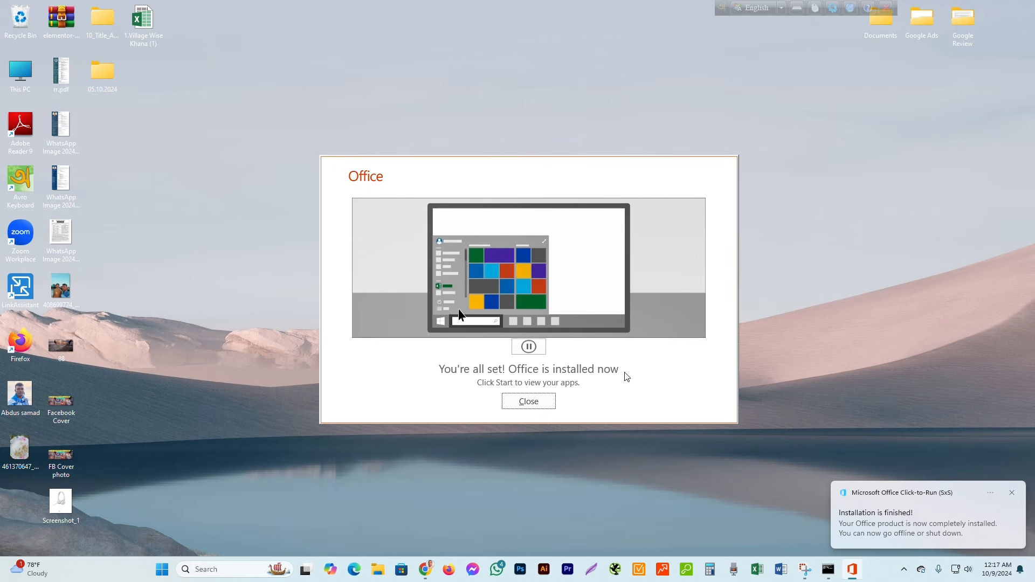
# Close the finished Office installer window and dismiss the Click-to-Run notification
pyautogui.click(537, 404)
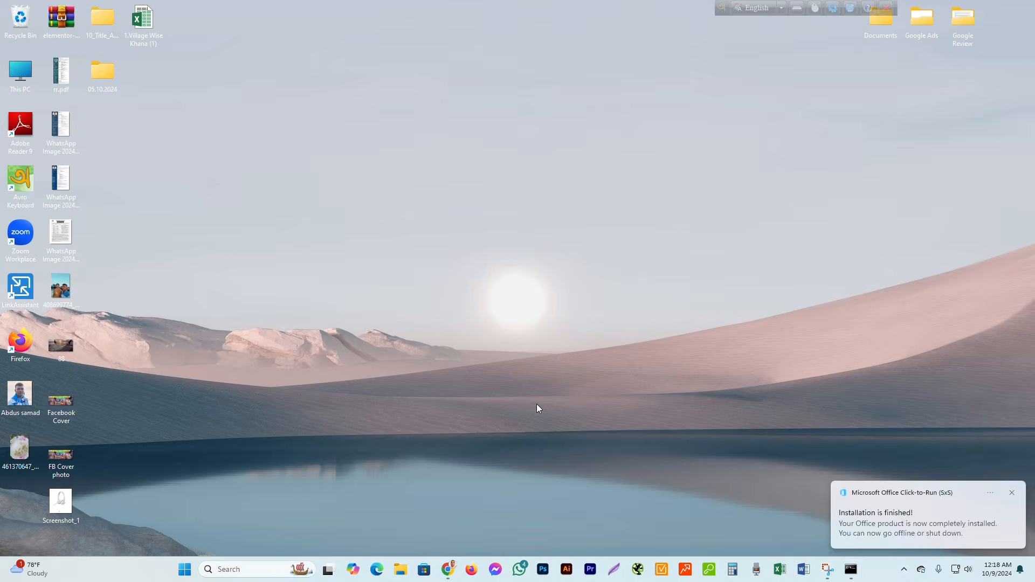
pyautogui.click(1013, 493)
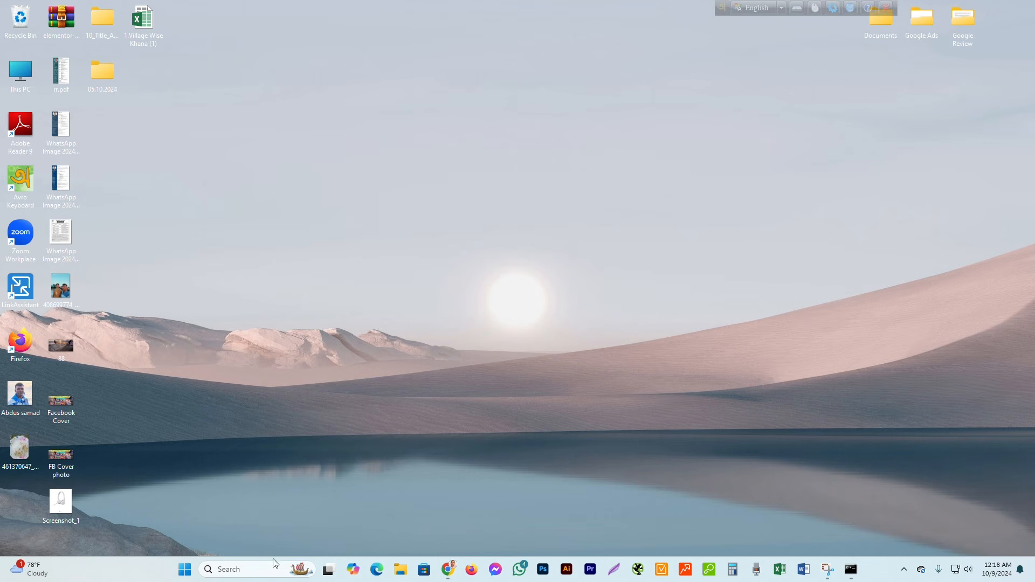
# Launch the newly installed Excel and create a blank workbook
pyautogui.click(184, 570)
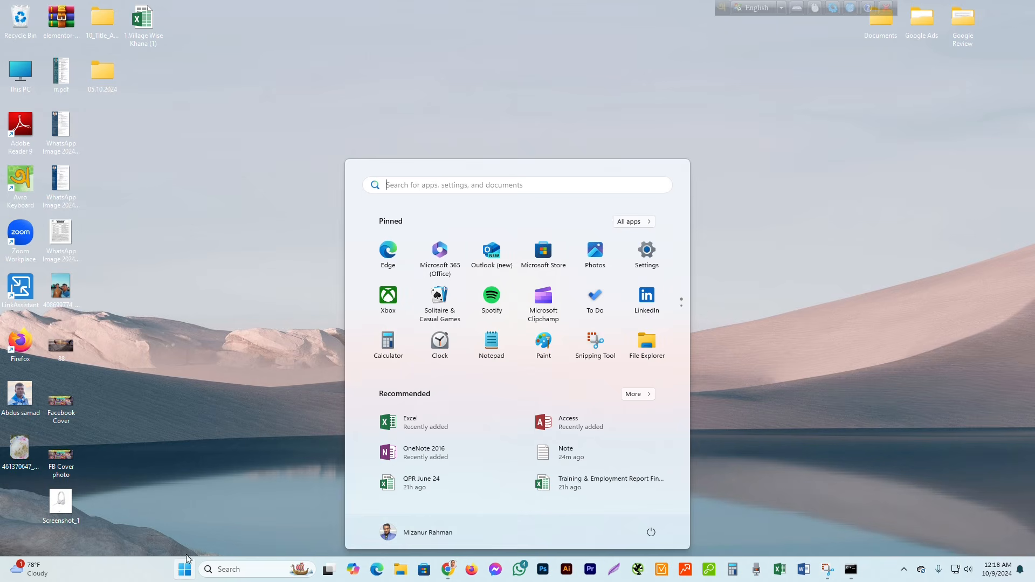
pyautogui.click(422, 432)
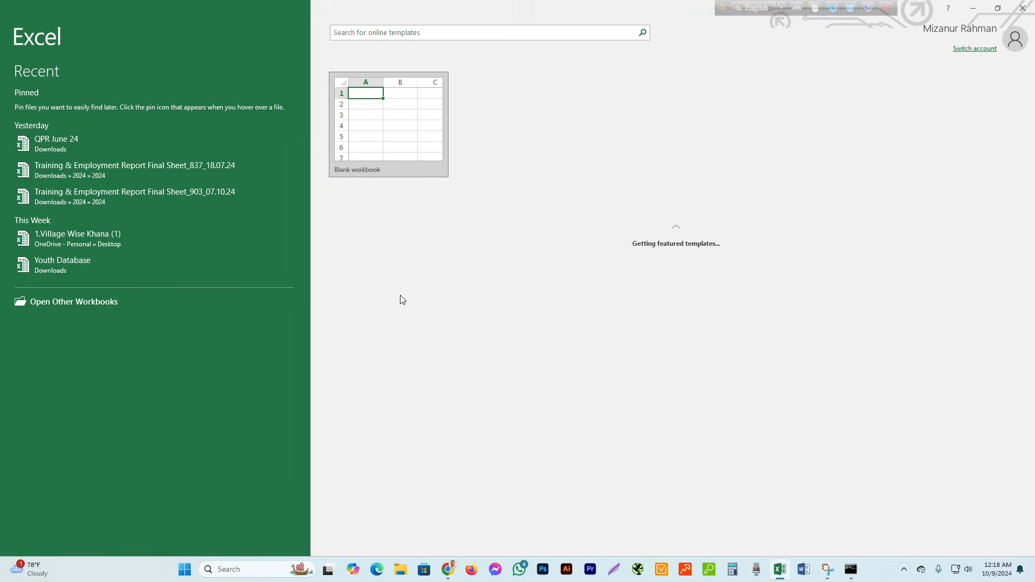
pyautogui.click(386, 130)
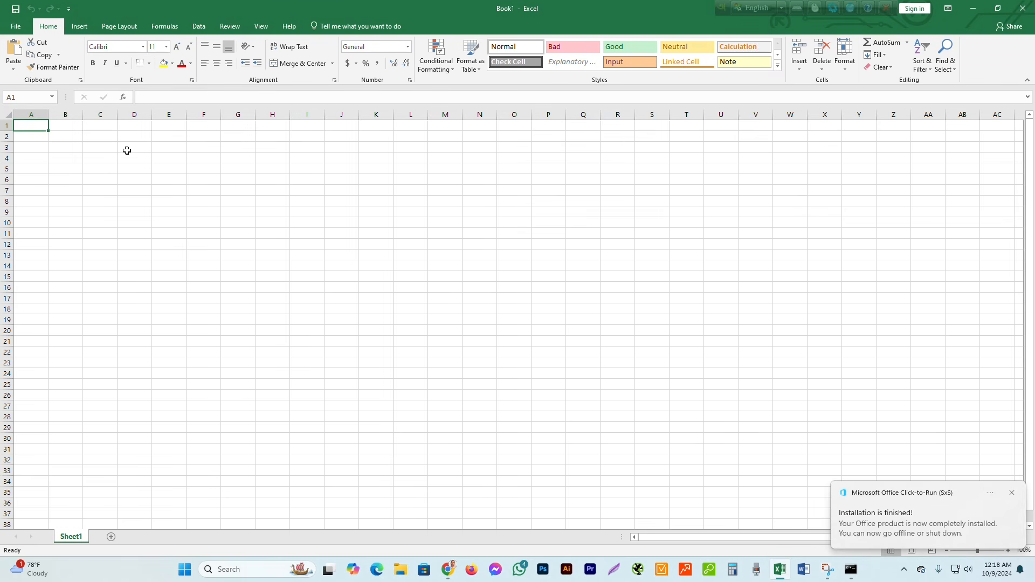
pyautogui.moveTo(127, 150); pyautogui.dragTo(703, 323)
pyautogui.click(514, 361)
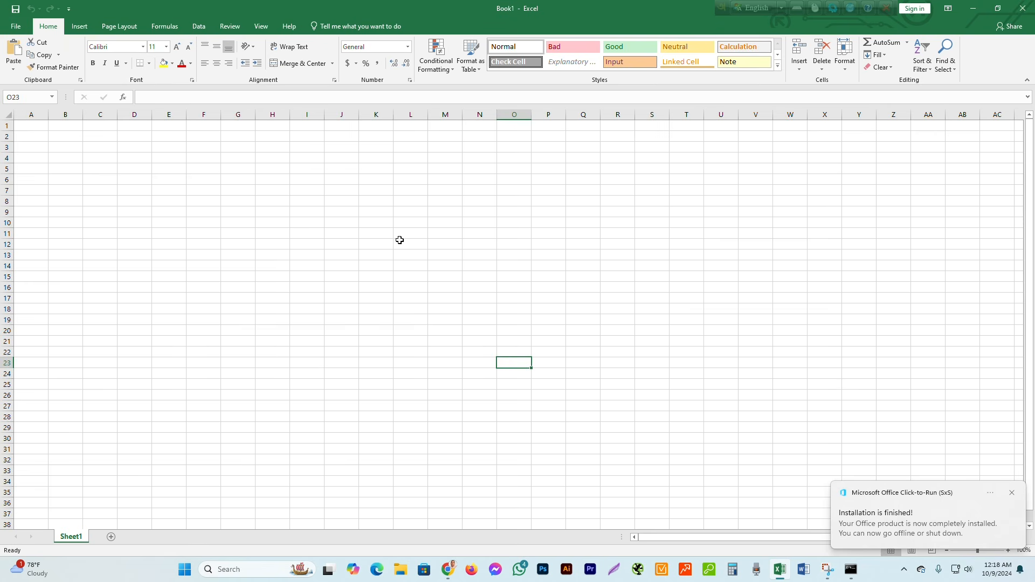
pyautogui.moveTo(212, 169); pyautogui.dragTo(351, 366)
pyautogui.click(550, 318)
pyautogui.click(303, 179)
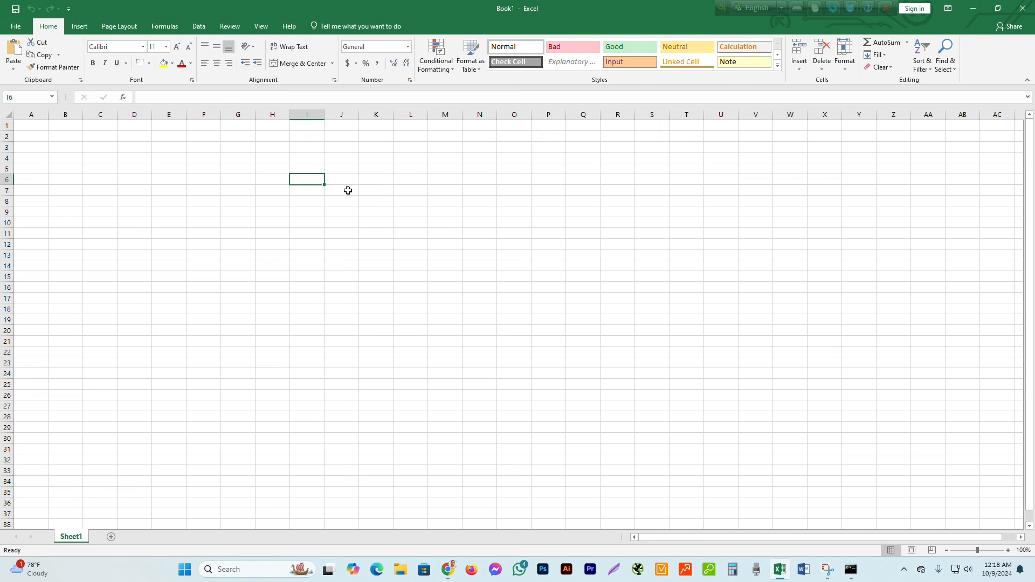
pyautogui.scroll(-3, 516, 299)
pyautogui.scroll(3, 517, 300)
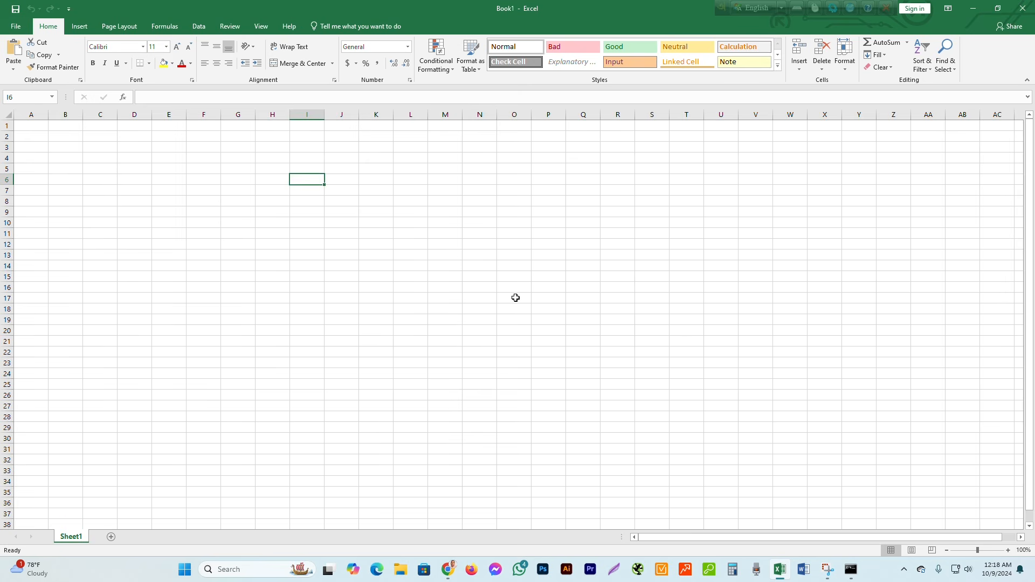